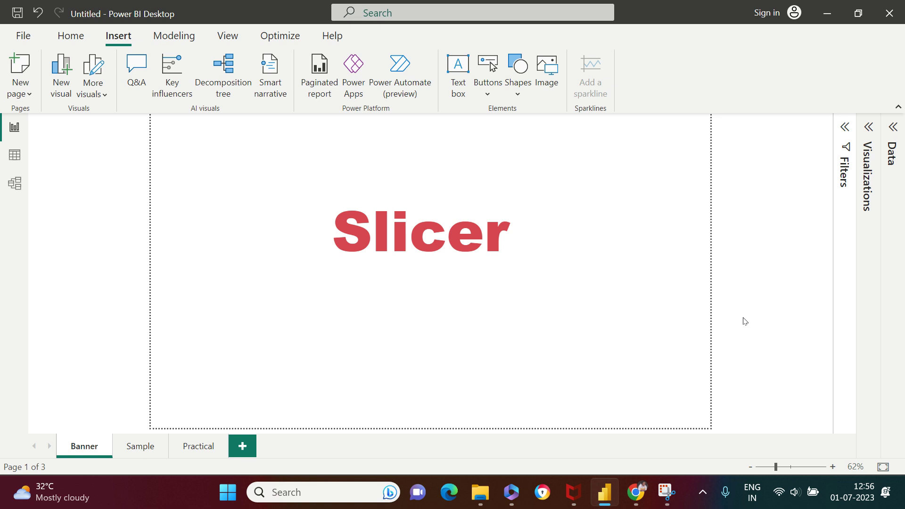
Open the Sample page and filter it by city, first to Mandalay and then to Naypyitaw.
left_click(148, 446)
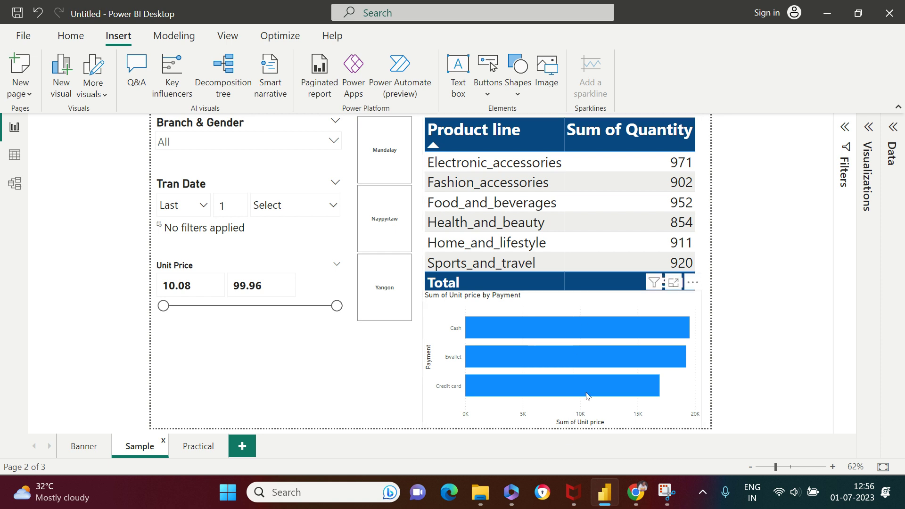
mouse_move(588, 396)
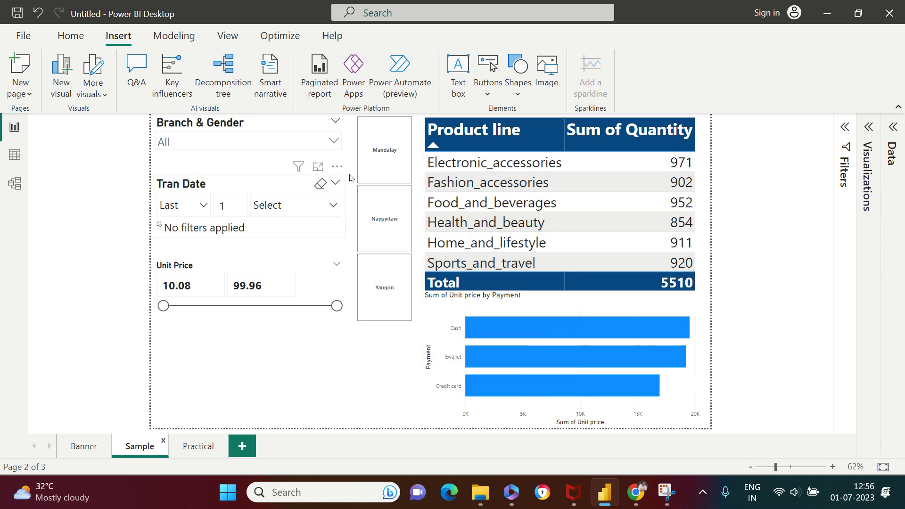
left_click(383, 159)
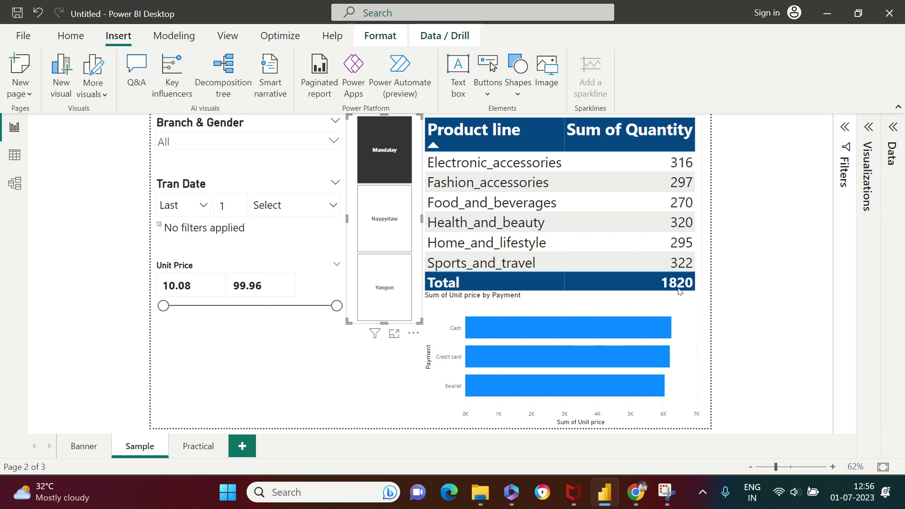
left_click(390, 150)
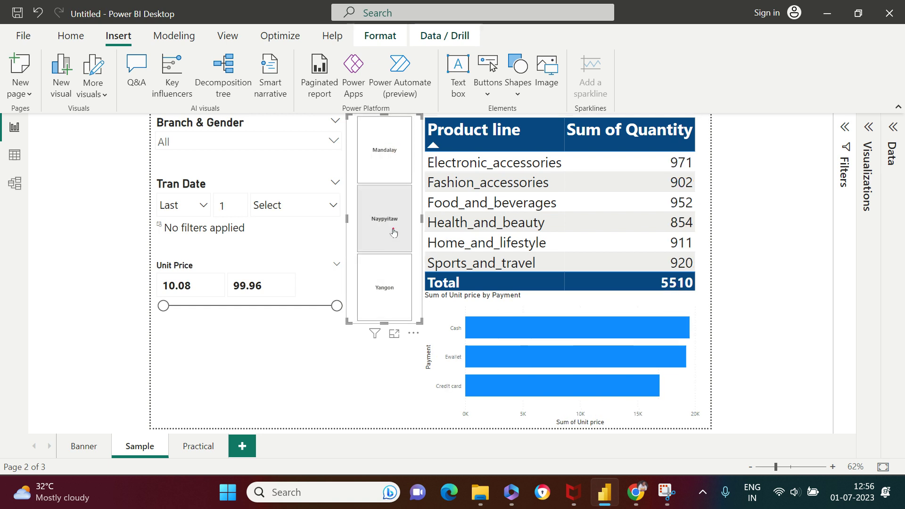
left_click(394, 230)
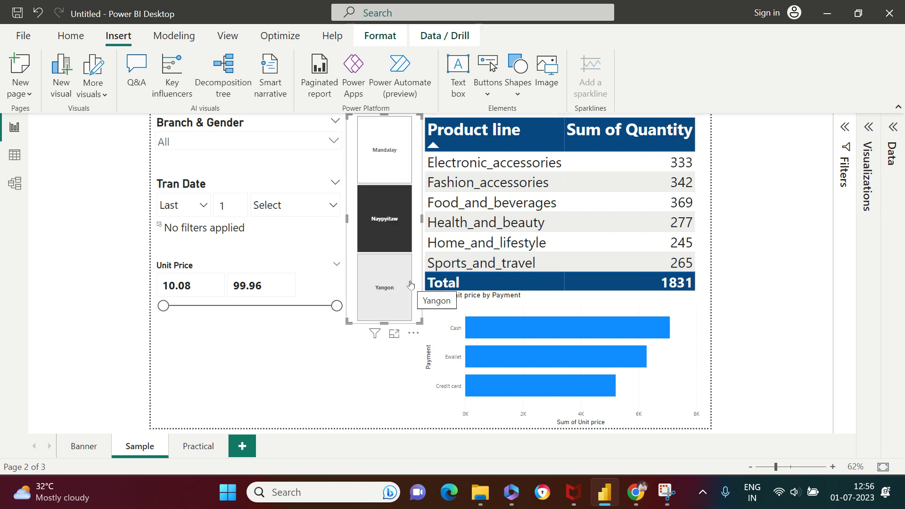
Add Mandalay to the Naypyitaw selection in the city slicer, then clear both cities.
left_click(390, 172, "ctrl")
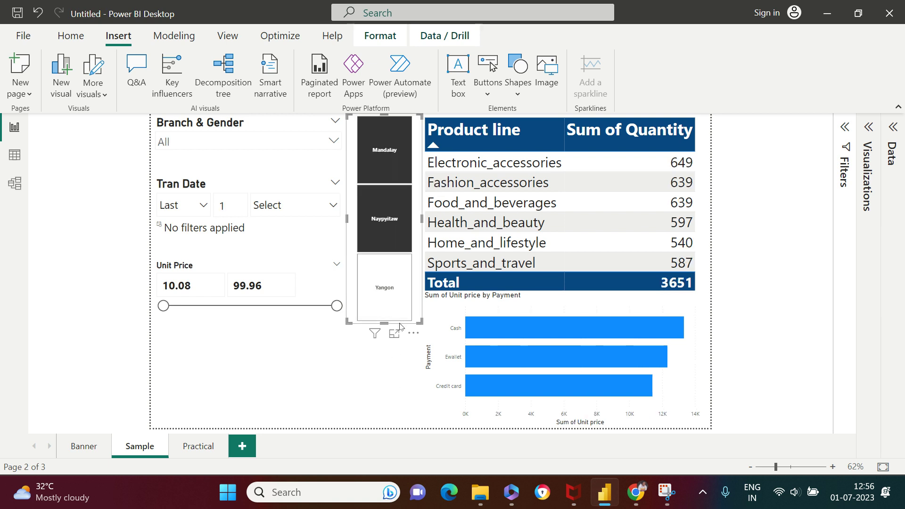
left_click(403, 219, "ctrl")
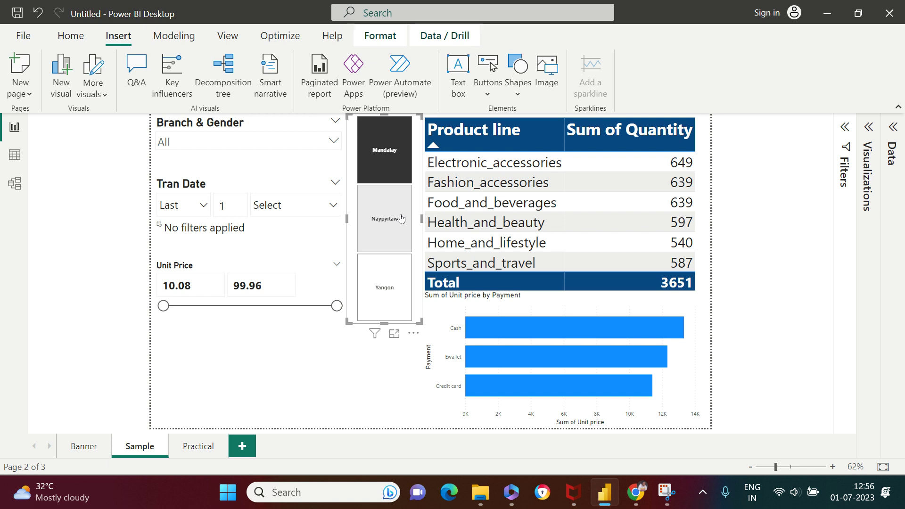
left_click(395, 136, "ctrl")
left_click(395, 137)
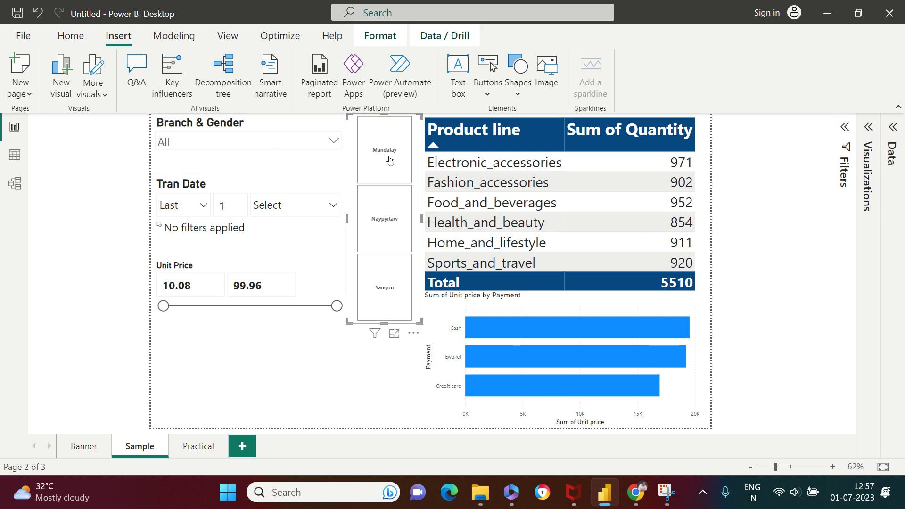
Filter the Sample page to branch C with the Branch & Gender slicer.
left_click(334, 141)
left_click(176, 229)
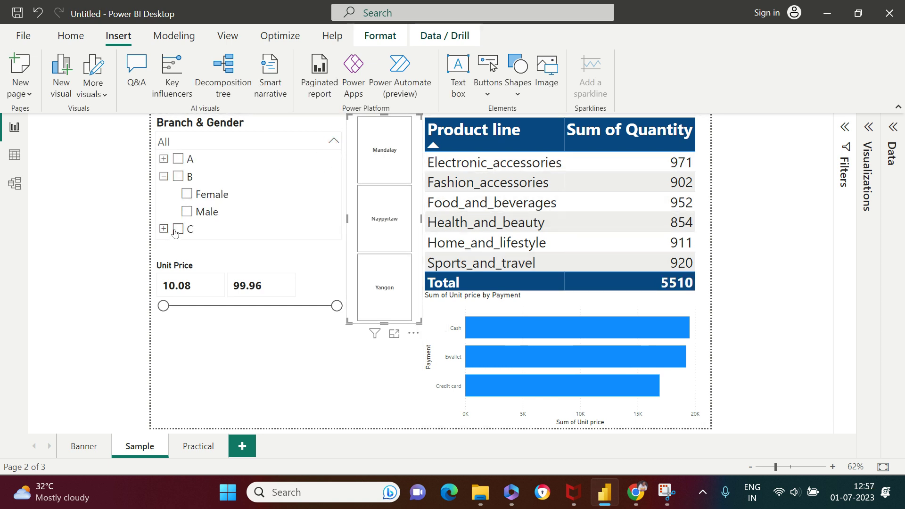
left_click(245, 367)
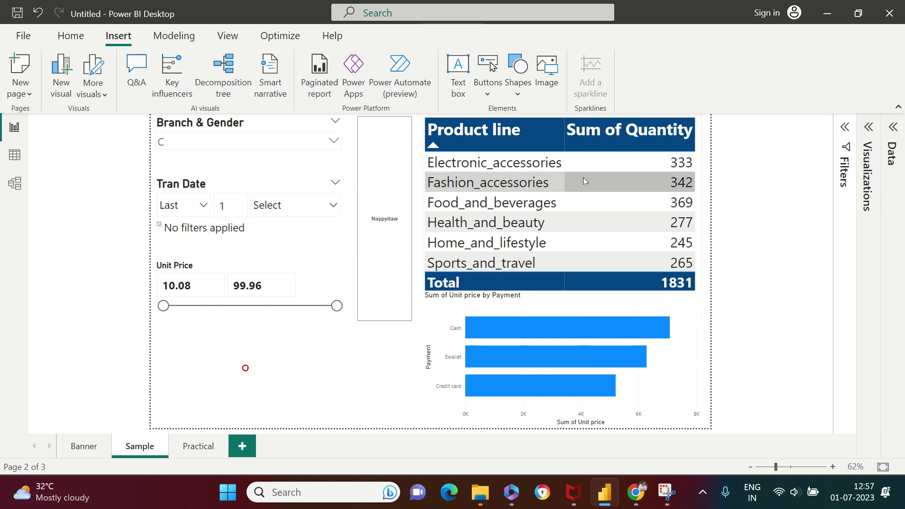
Expand branch C in the Branch & Gender slicer and deselect Female so only Male stays selected.
left_click(334, 140)
left_click(163, 229)
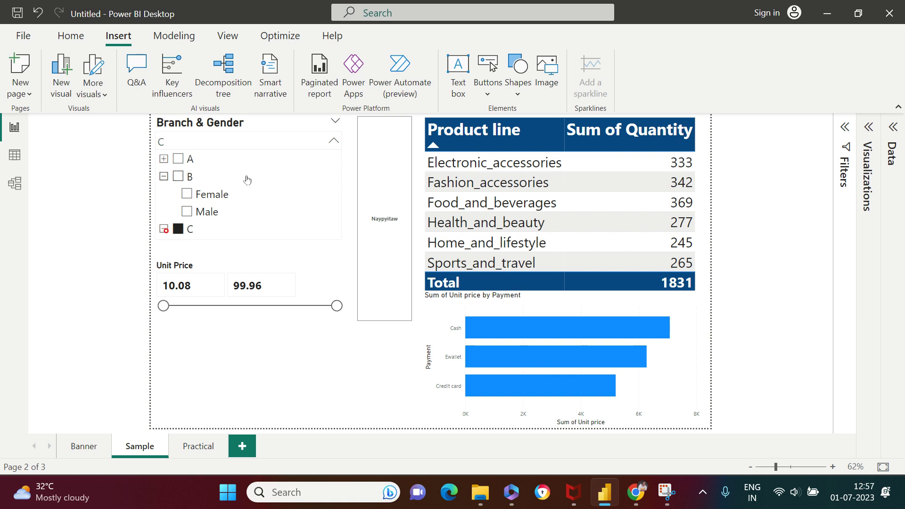
scroll(250, 207, "down", 1)
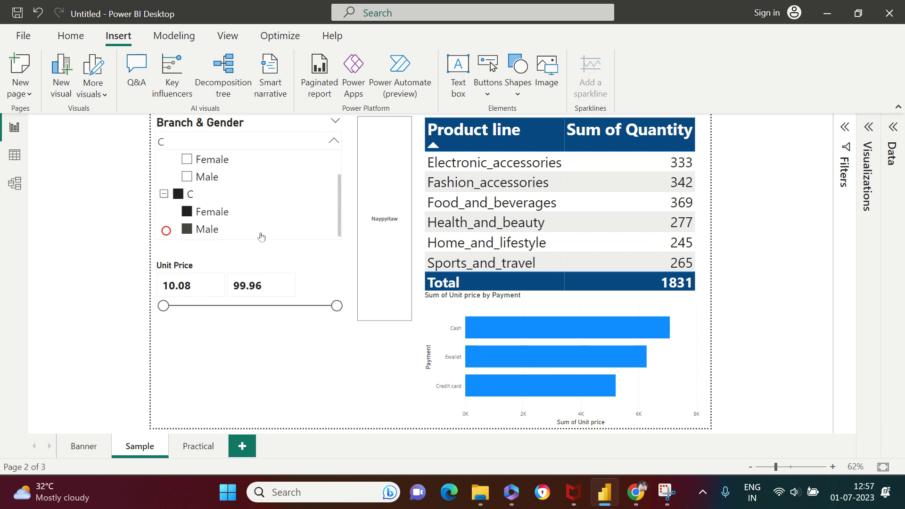
left_click(187, 212)
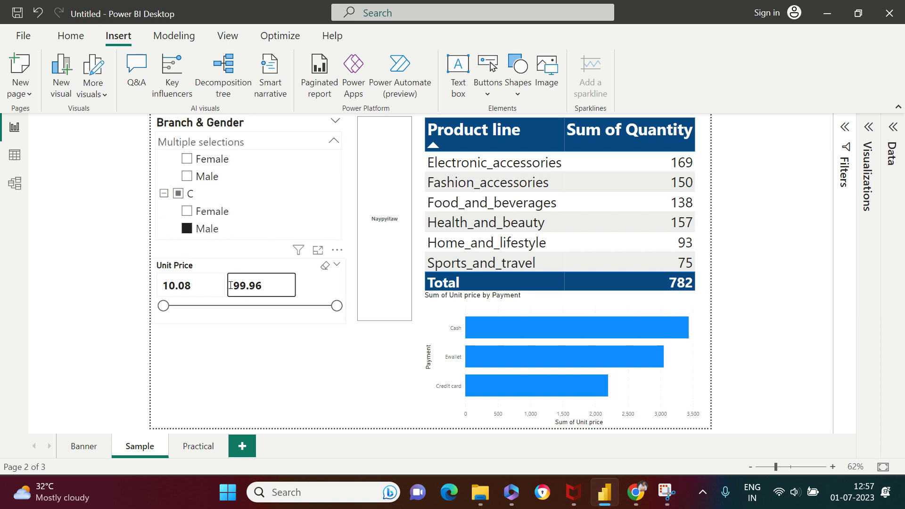
left_click(271, 347)
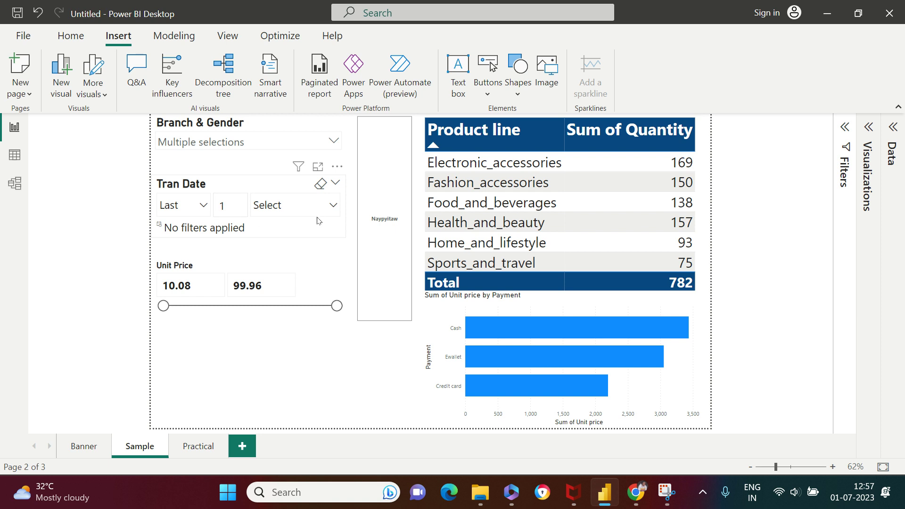
Set the Tran Date slicer to Last 1 Weeks, then change it to Next 2 Weeks.
left_click(335, 206)
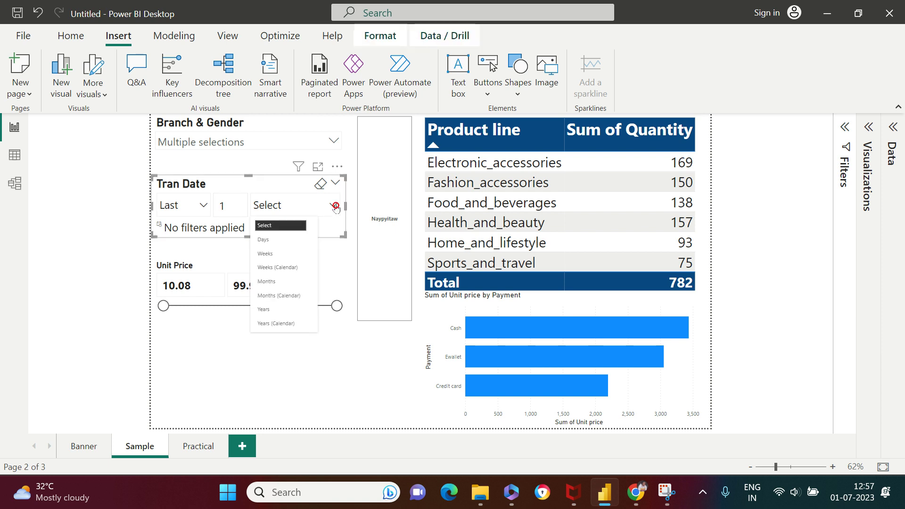
left_click(279, 251)
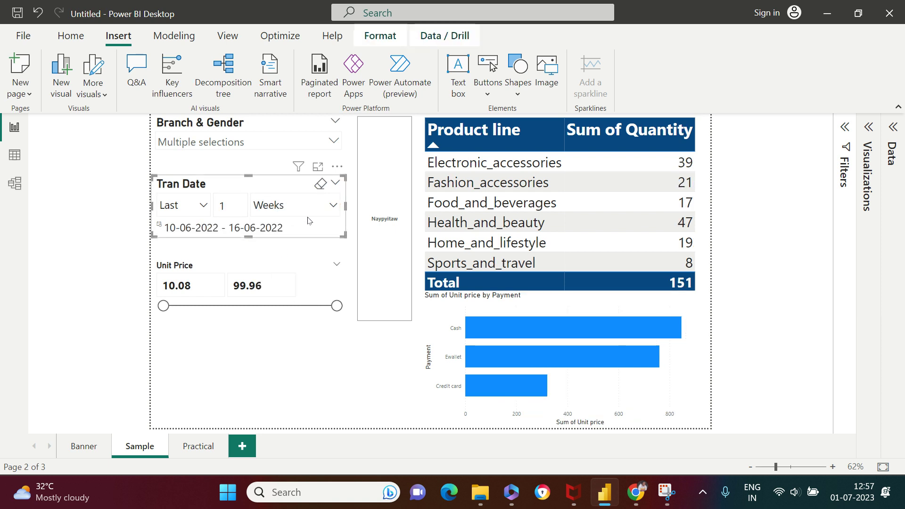
left_click(205, 204)
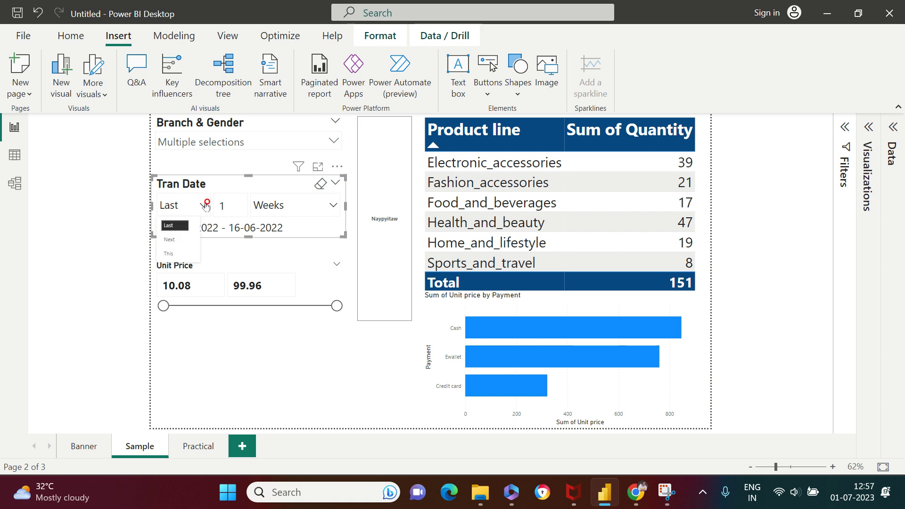
left_click(183, 239)
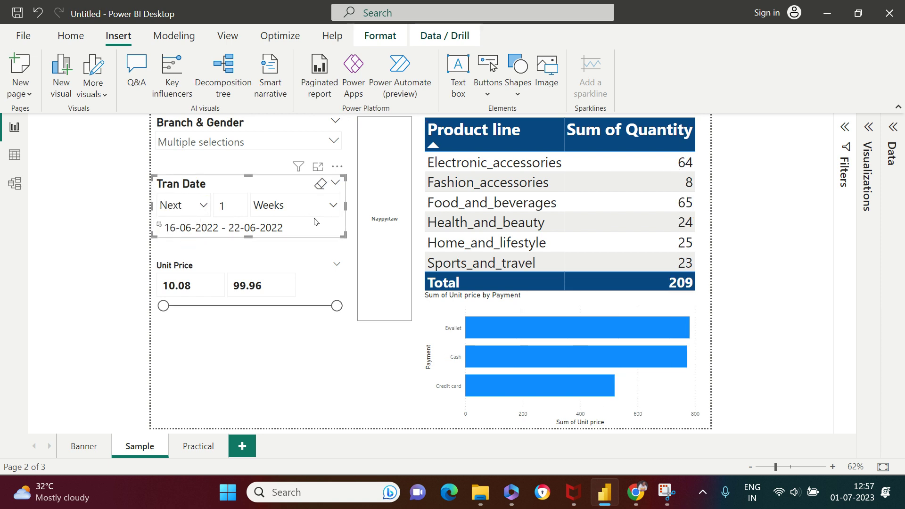
left_click(235, 204)
type("2")
left_click(217, 331)
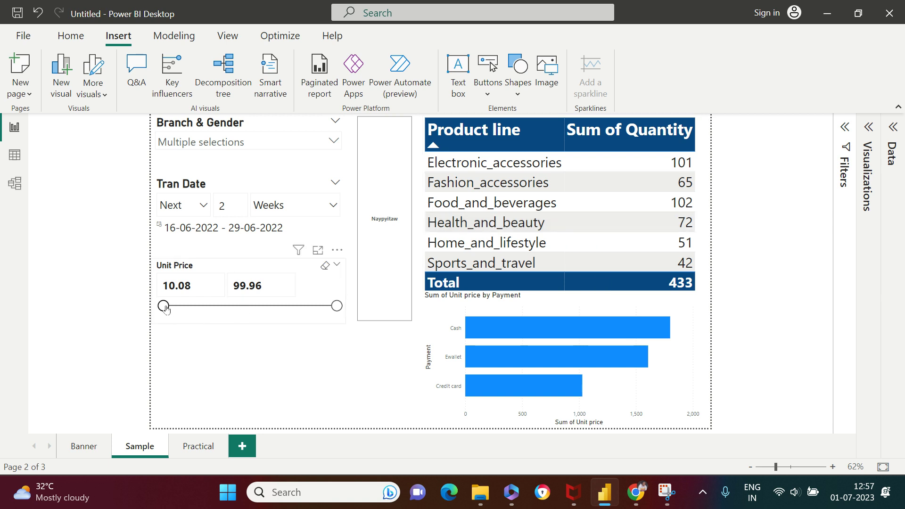
Narrow the Unit Price slicer range to about 29.49 through 56.01.
left_click_drag(163, 308, 200, 310)
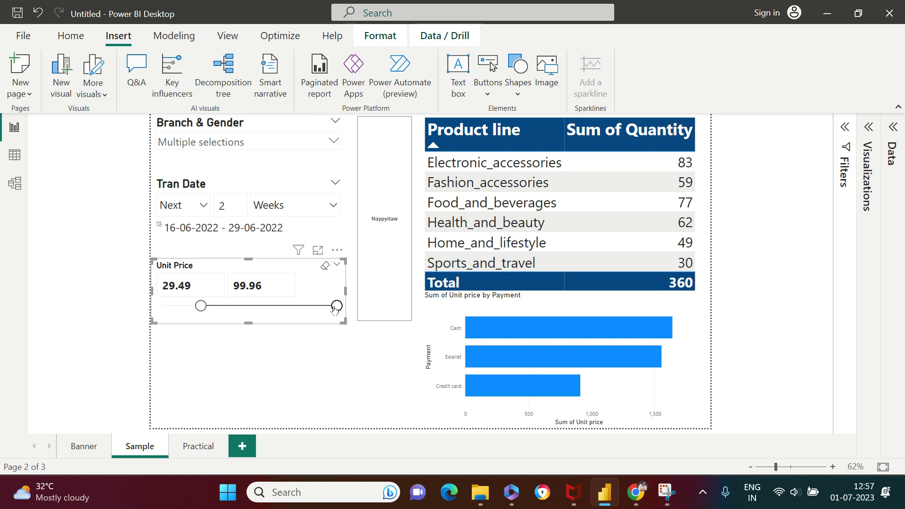
left_click_drag(336, 307, 252, 307)
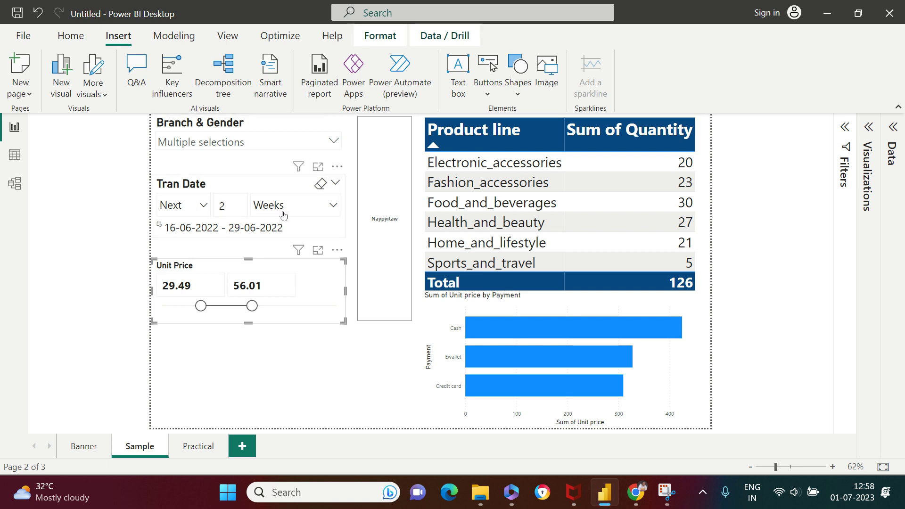
left_click(332, 142)
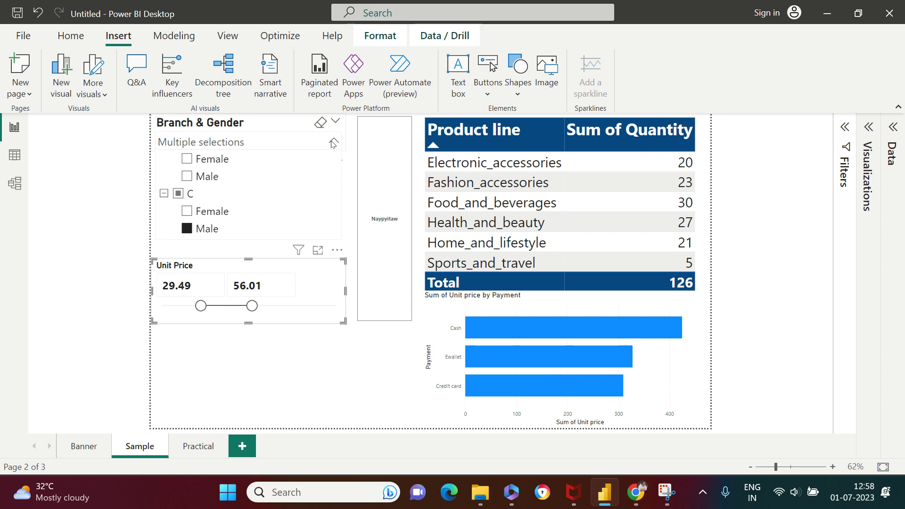
left_click(333, 143)
Widen the Unit Price slicer range to about 18.50 through 80.18 and select Naypyitaw in the city slicer.
left_click(236, 285)
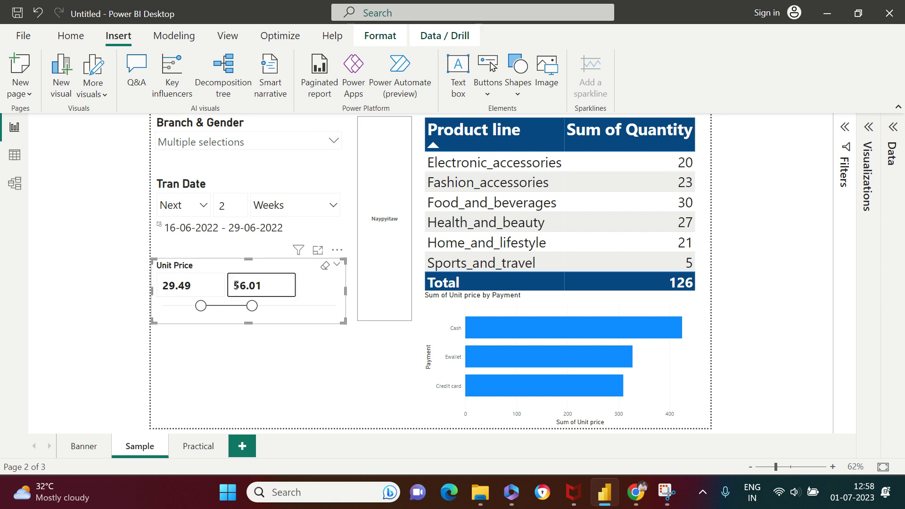
left_click_drag(201, 306, 179, 306)
left_click_drag(251, 313, 298, 312)
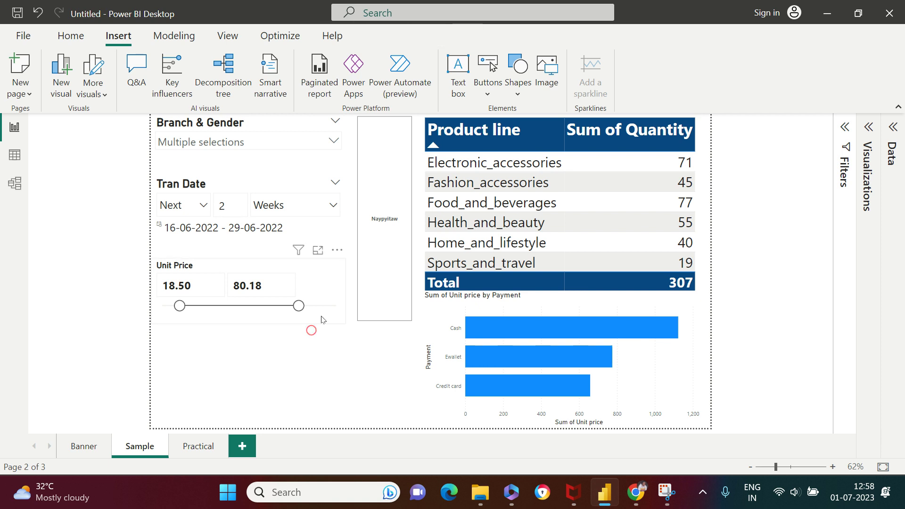
left_click(379, 245)
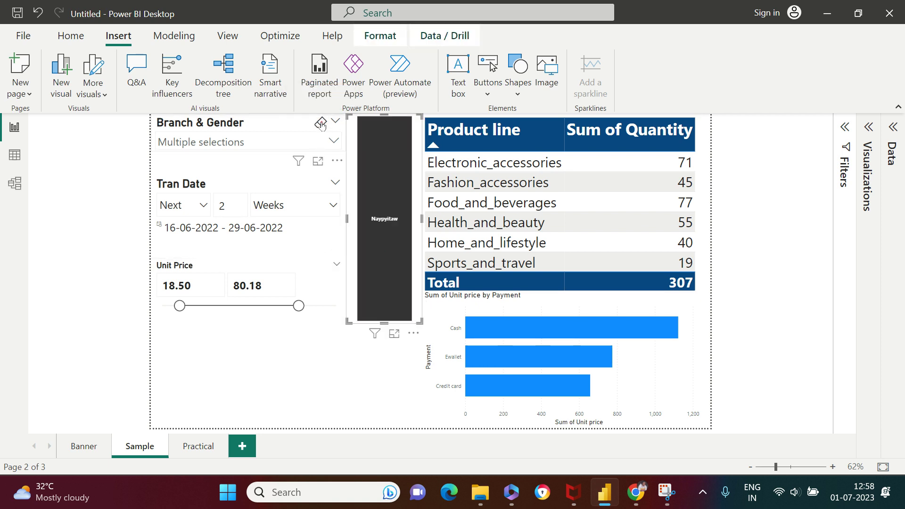
Clear the Branch & Gender, Tran Date and Unit Price slicers, and switch the city selection to Mandalay.
left_click(322, 122)
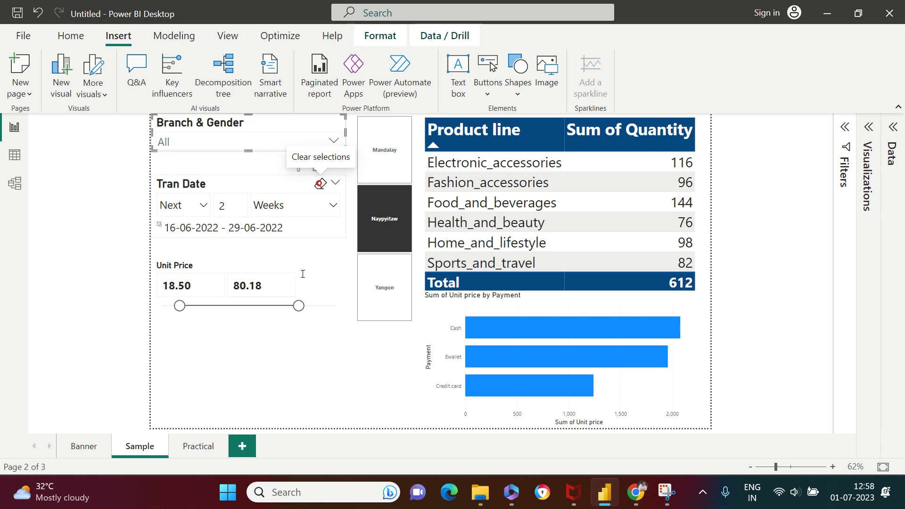
left_click(321, 183)
left_click(324, 265)
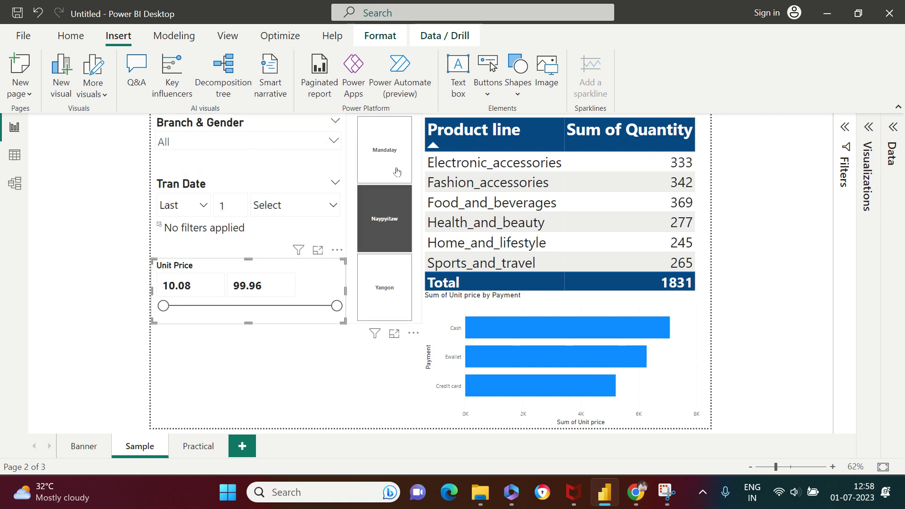
left_click(395, 162)
left_click(332, 372)
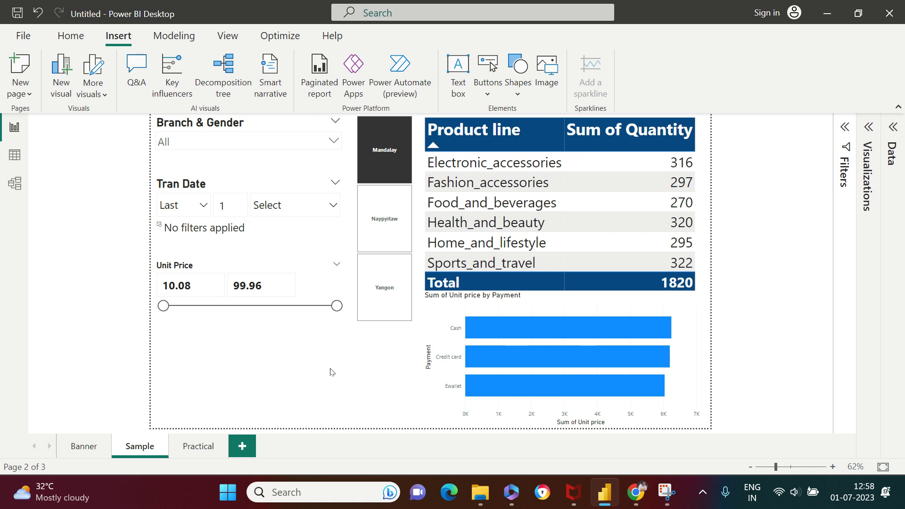
Clear the Mandalay selection on the Sample page and open the Practical page.
left_click(189, 446)
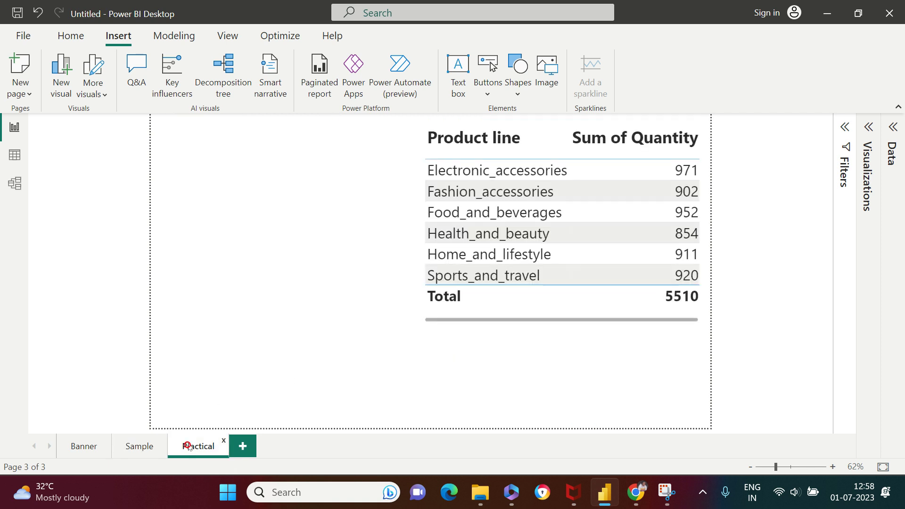
left_click(289, 297)
left_click(139, 448)
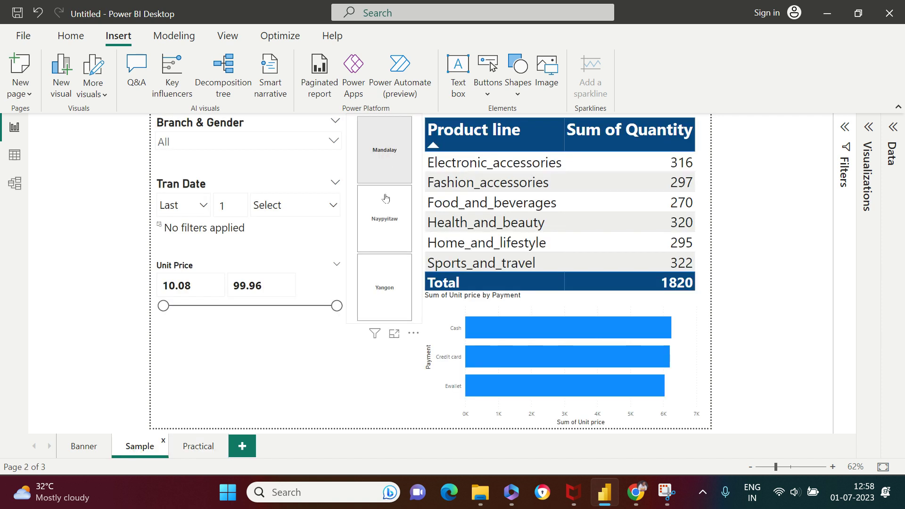
left_click(388, 158)
left_click(197, 446)
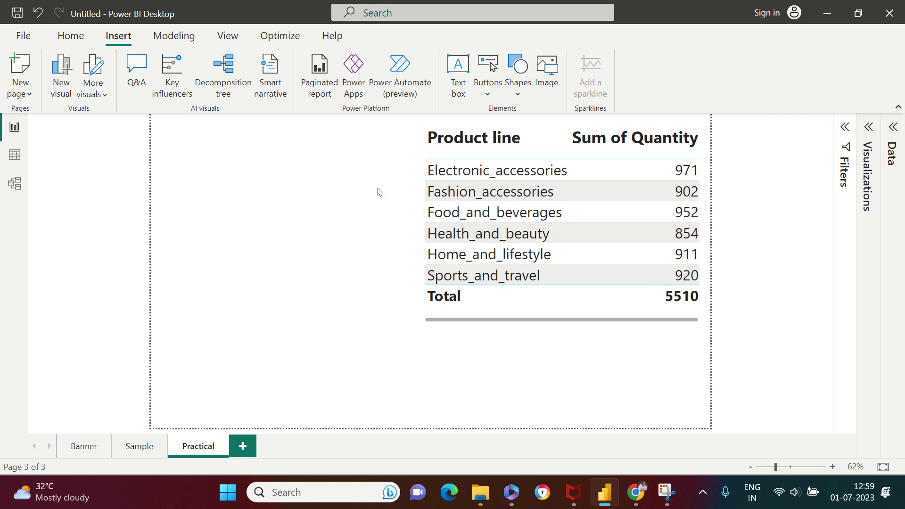
Add a slicer for the City field to the Practical page and place it beside the product line table.
left_click(375, 203)
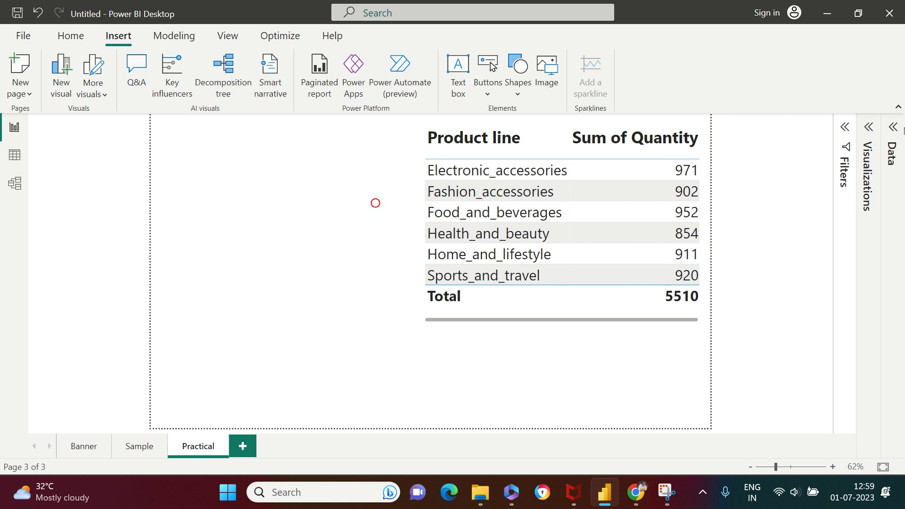
left_click(869, 126)
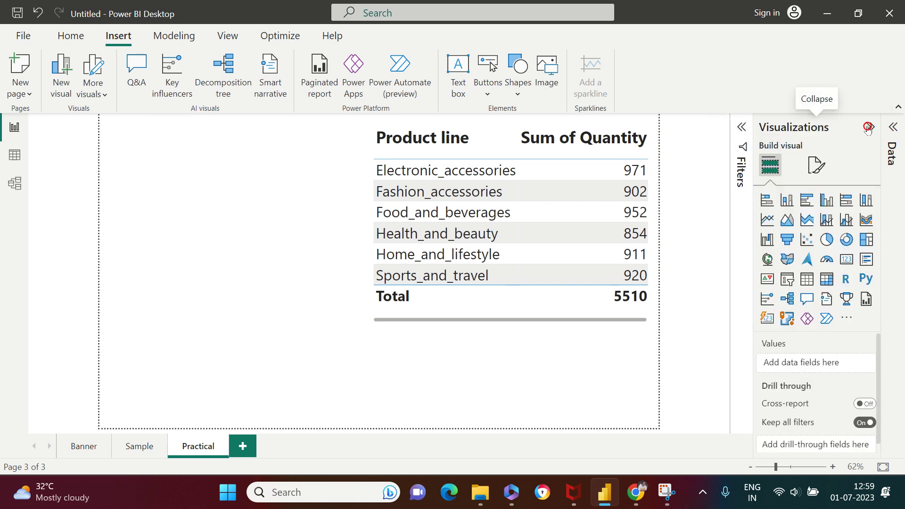
left_click(788, 283)
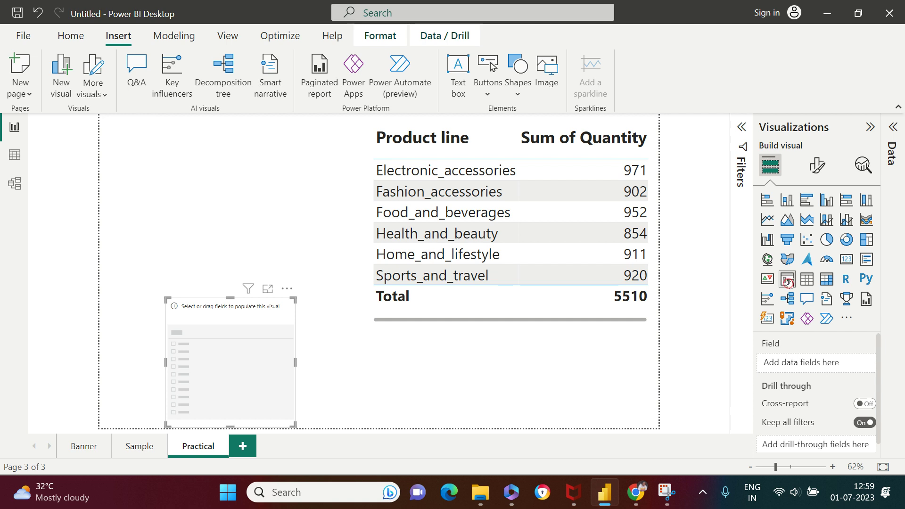
left_click(894, 129)
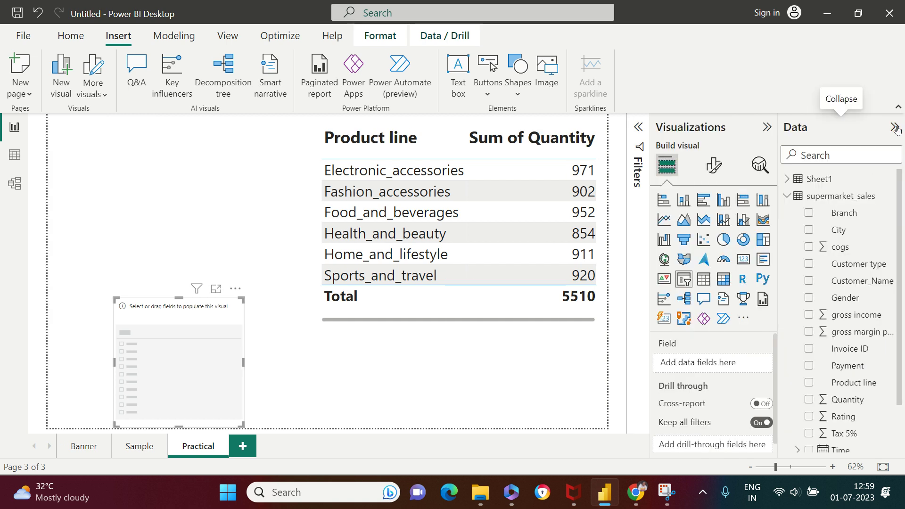
left_click(810, 230)
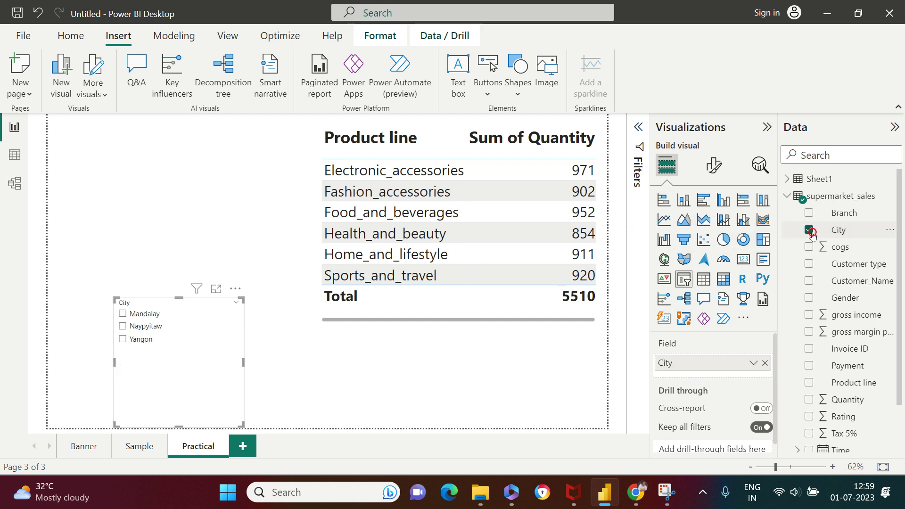
left_click_drag(197, 306, 210, 204)
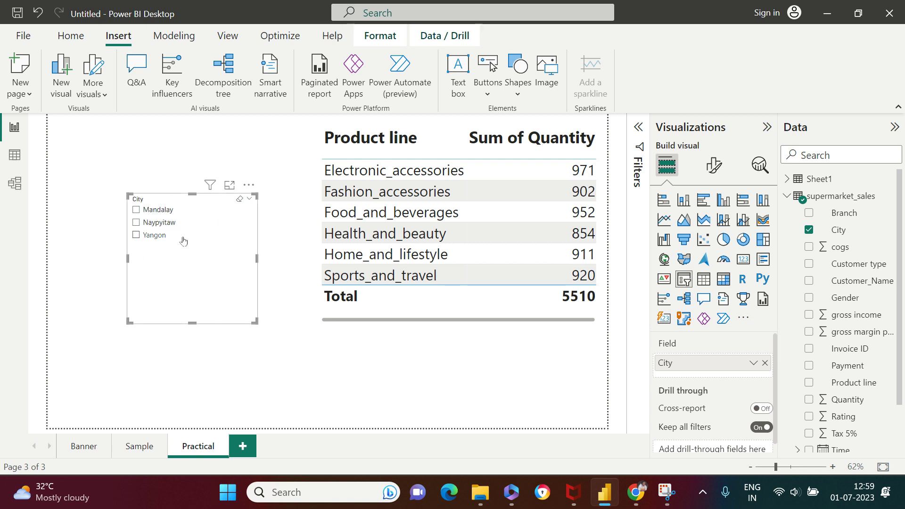
Set the City slicer's style to Tile.
left_click(714, 165)
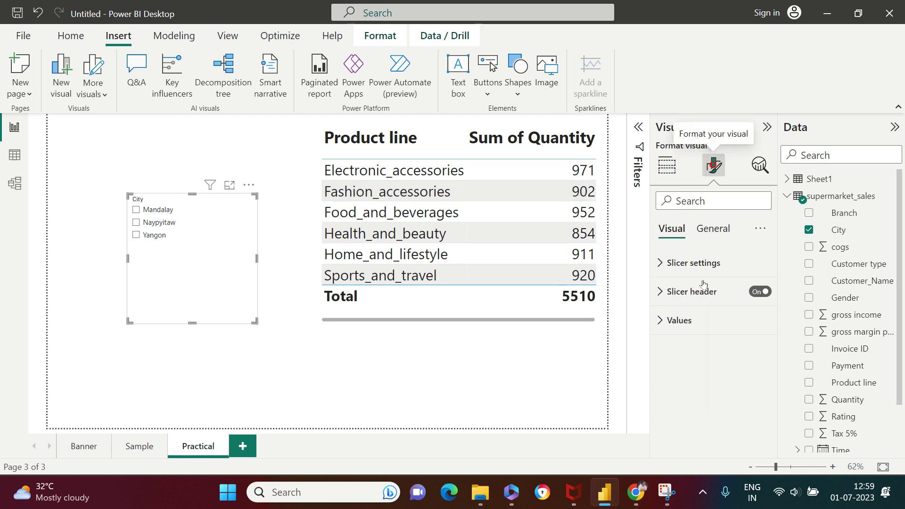
left_click(659, 265)
left_click(695, 335)
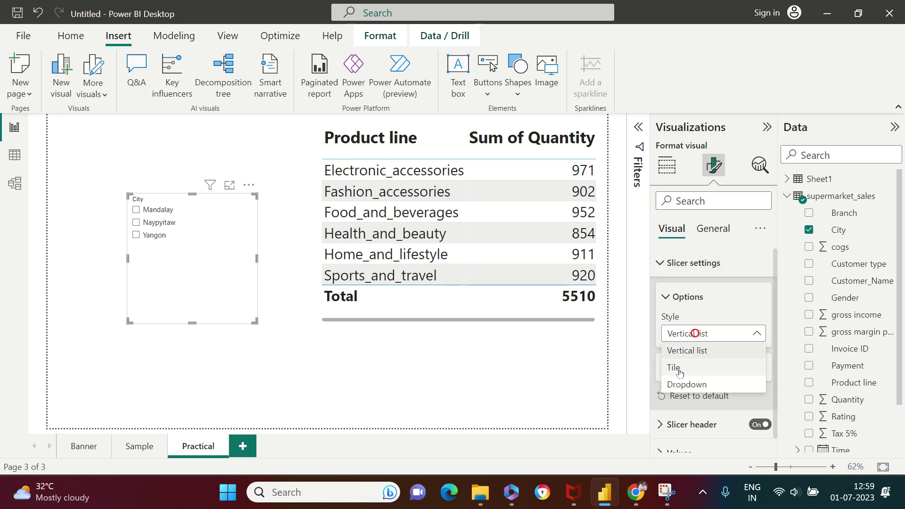
left_click(678, 371)
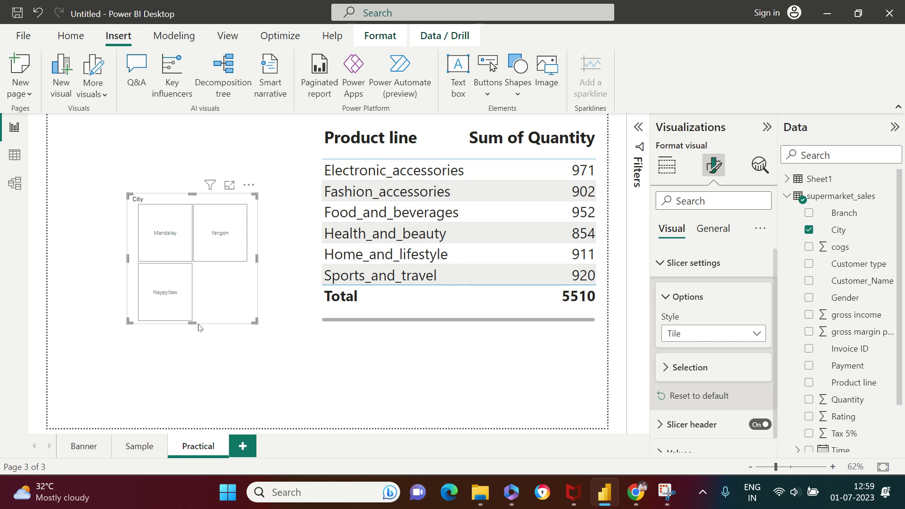
Make the City slicer taller and narrower so its tiles stack in one column, and place it directly beside the table.
left_click_drag(193, 323, 192, 411)
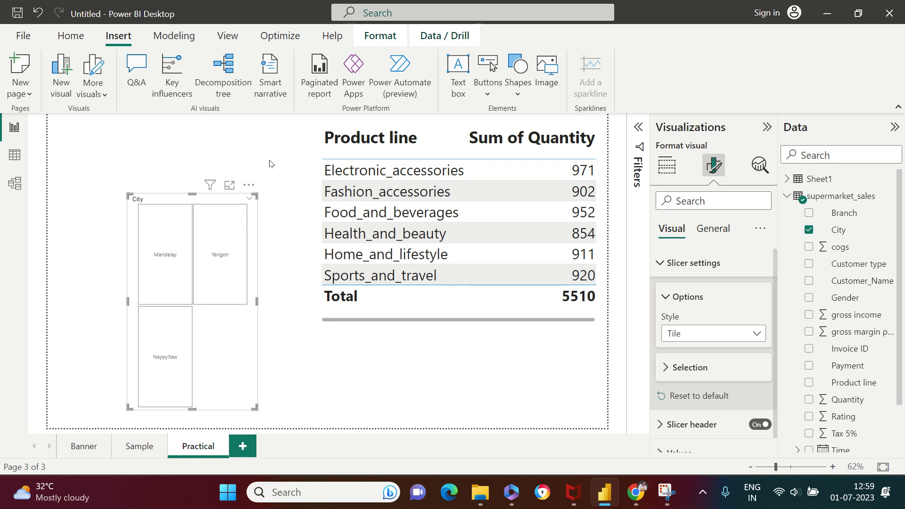
left_click_drag(127, 301, 188, 312)
left_click_drag(255, 367, 311, 275)
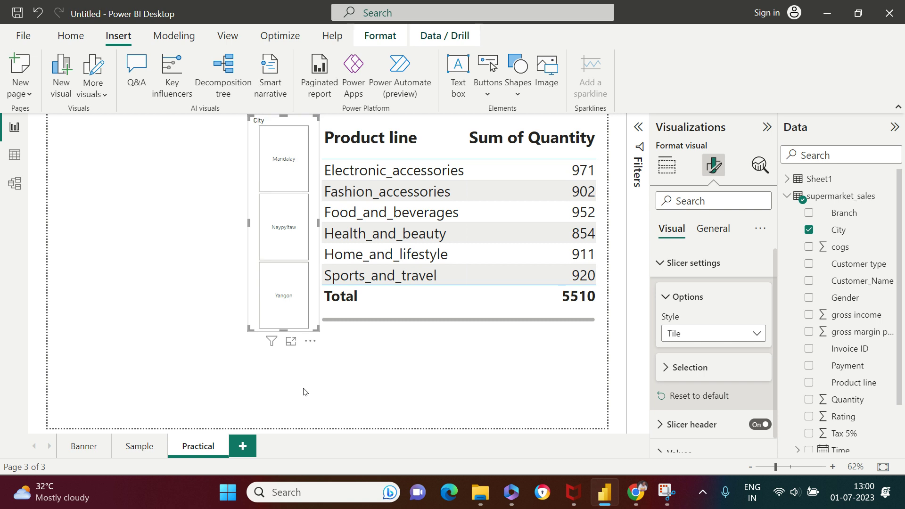
Turn off the City slicer's header and shorten the slicer slightly to line up with the table's lower edge.
scroll(742, 353, "down", 1)
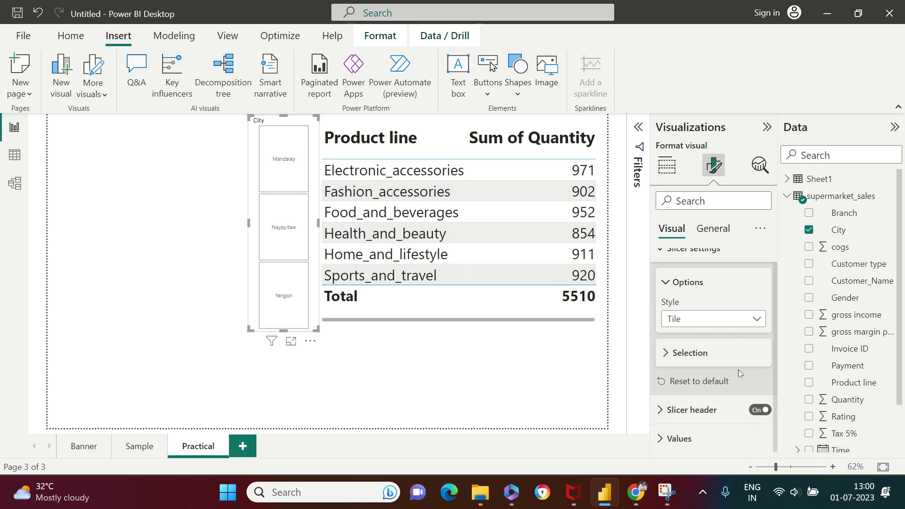
left_click(756, 410)
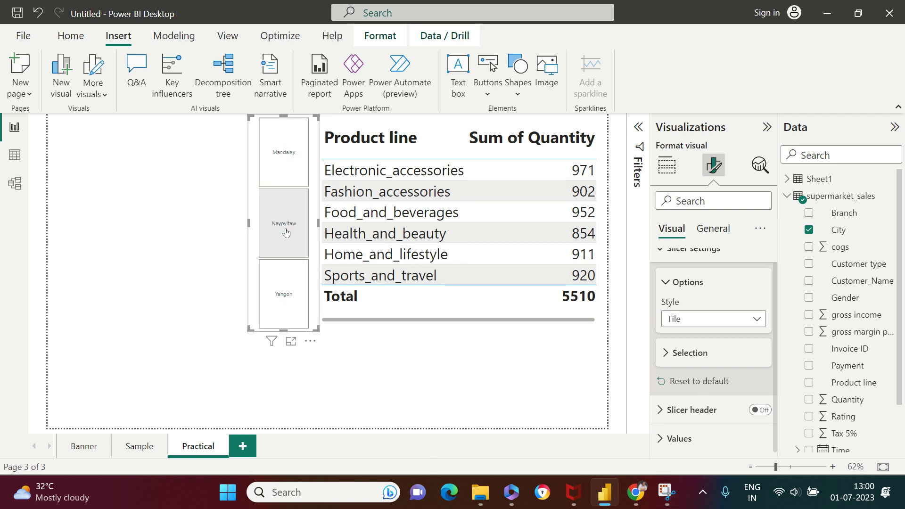
left_click_drag(283, 330, 286, 321)
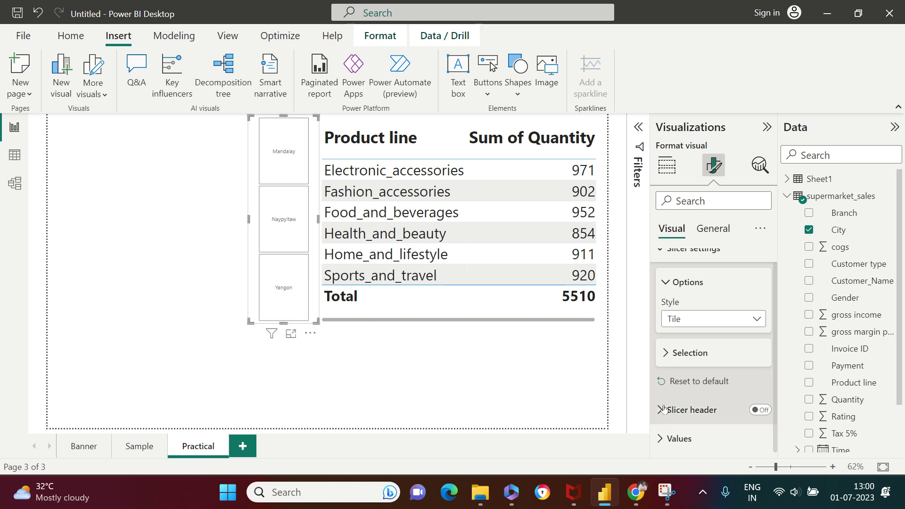
Make the City slicer's values bold with font size 15.
left_click(663, 283)
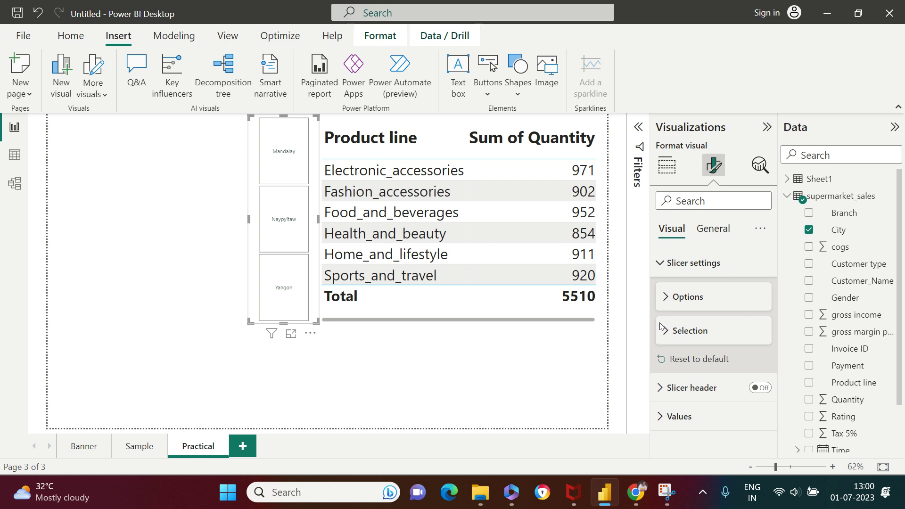
left_click(660, 417)
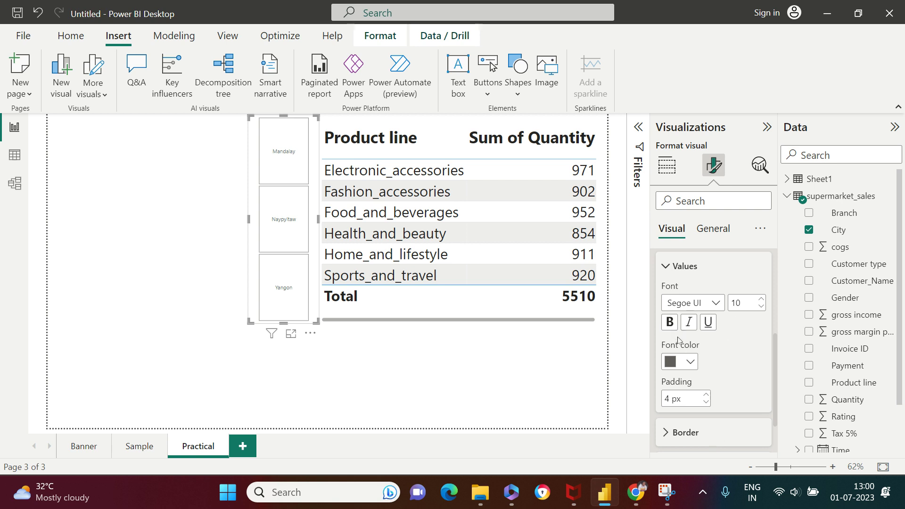
left_click(670, 323)
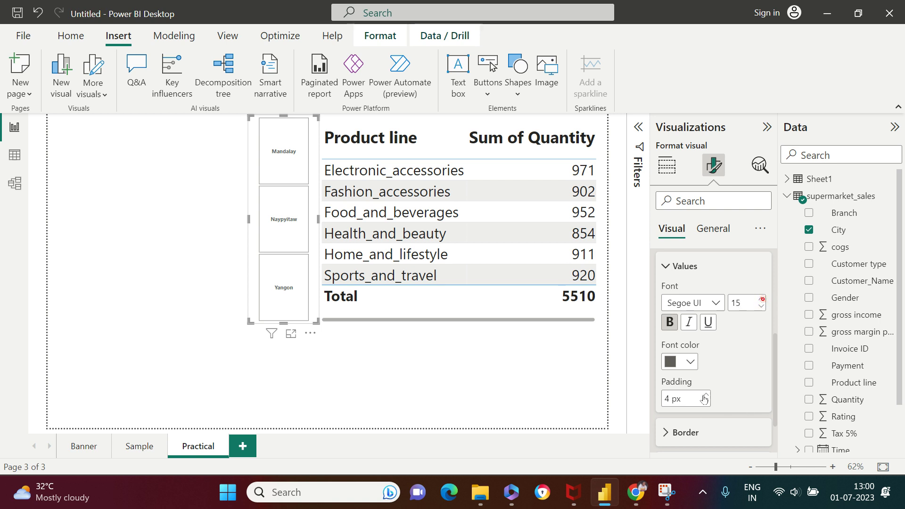
Try italic and underline styling on the City slicer's values, and remove both.
left_click(692, 324)
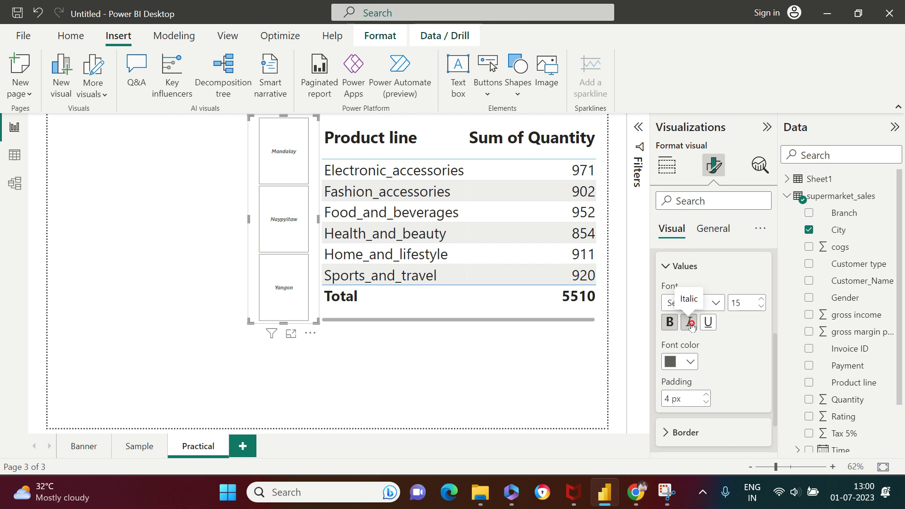
left_click(708, 323)
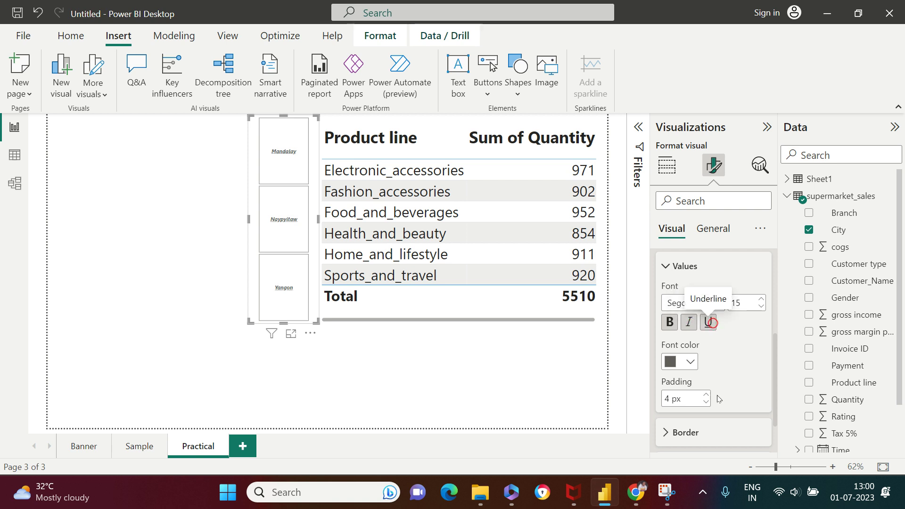
left_click(708, 326)
left_click(689, 322)
left_click(512, 384)
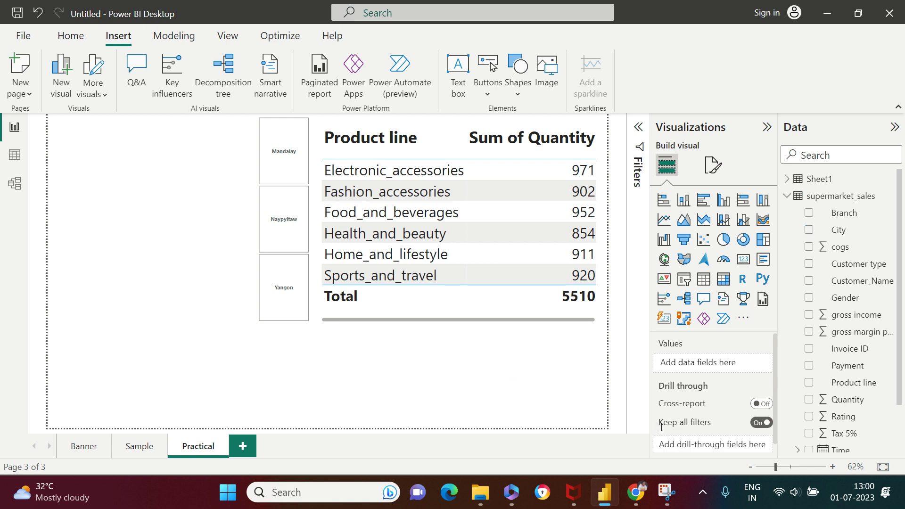
Check the Sample page's layout, add a Branch slicer to the Practical page and widen it across the space beside the city tiles.
left_click(133, 445)
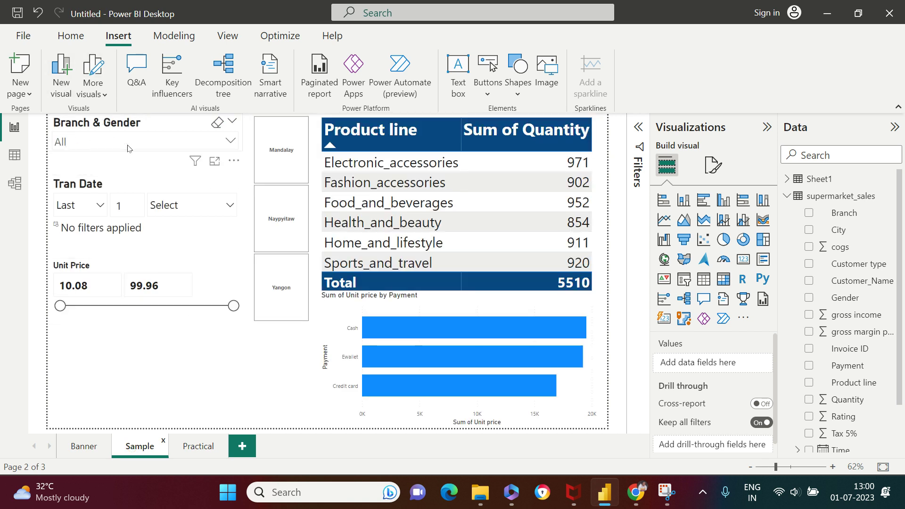
left_click(194, 446)
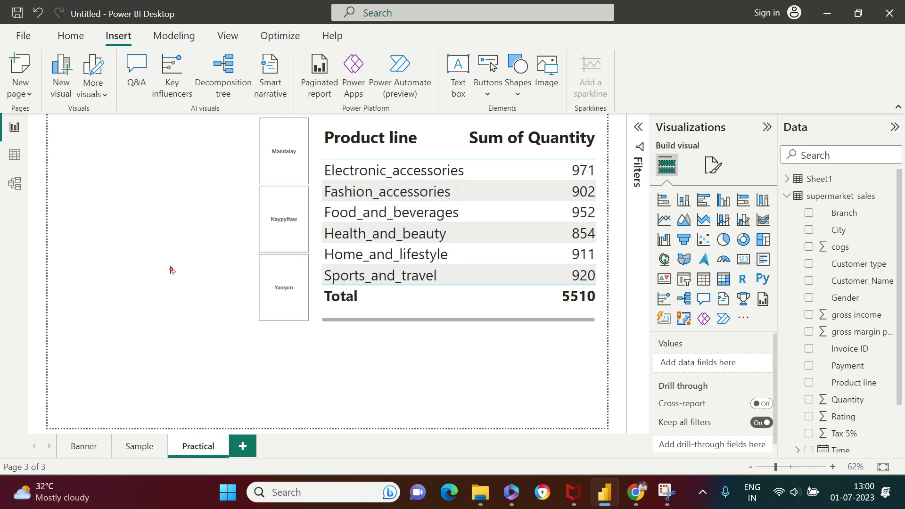
left_click(685, 279)
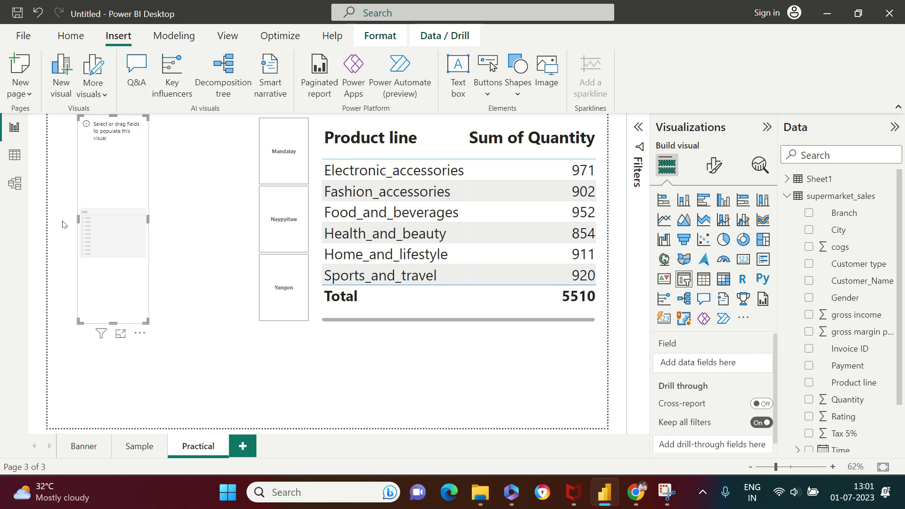
left_click(811, 217)
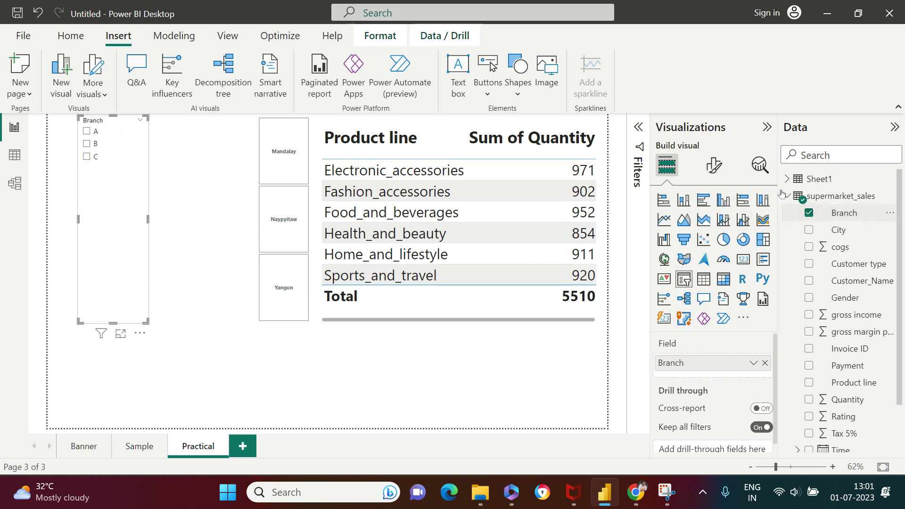
left_click_drag(148, 218, 247, 219)
left_click_drag(77, 219, 49, 222)
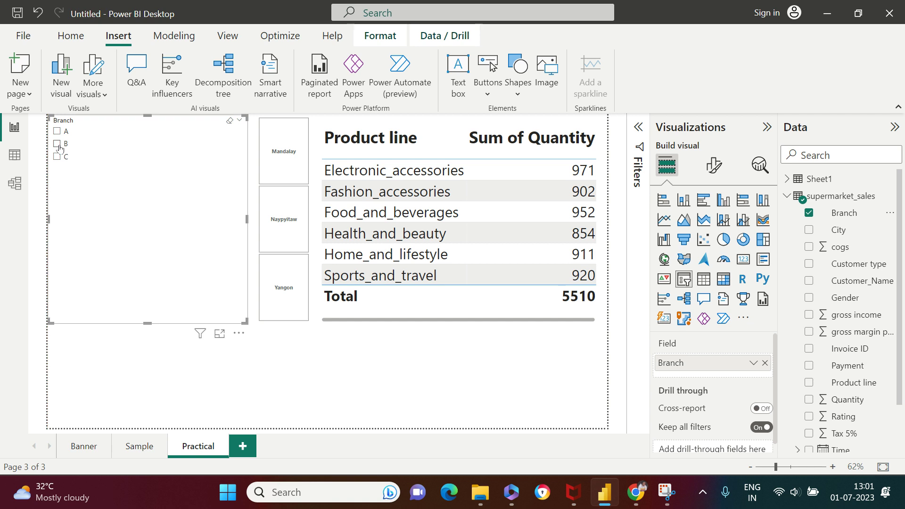
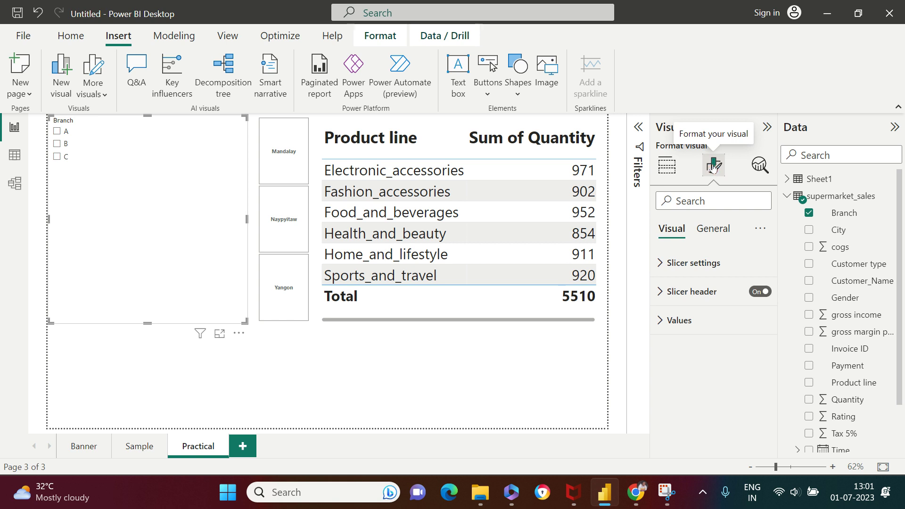
Set the Branch slicer's style to Dropdown and check its drop-down list.
left_click(663, 264)
left_click(722, 338)
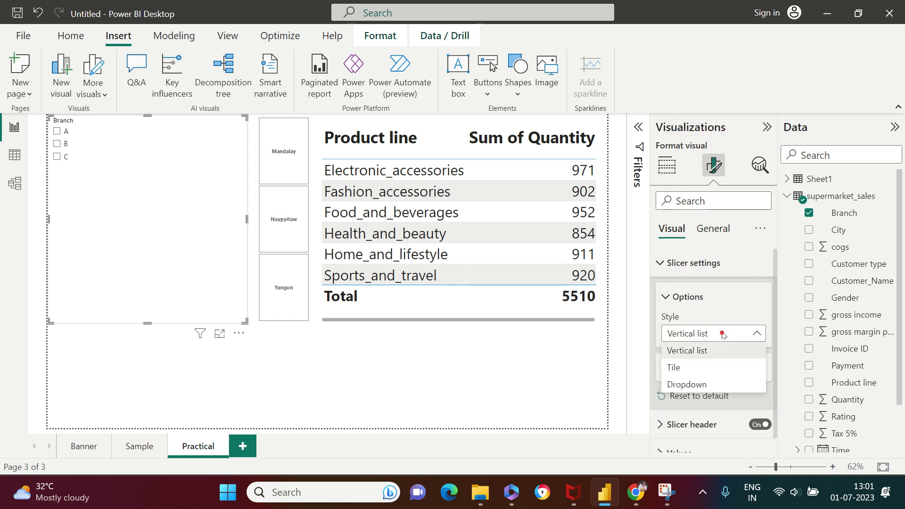
left_click(695, 385)
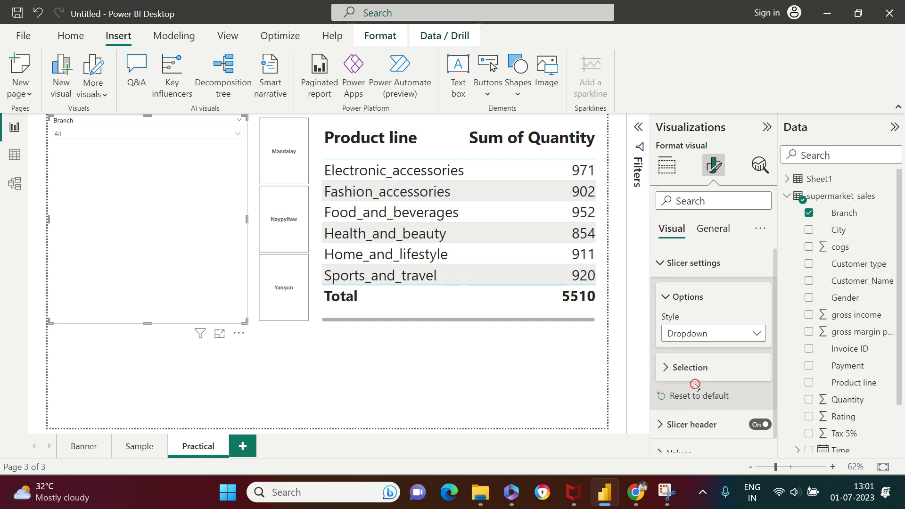
left_click(237, 135)
left_click(237, 135)
left_click(666, 302)
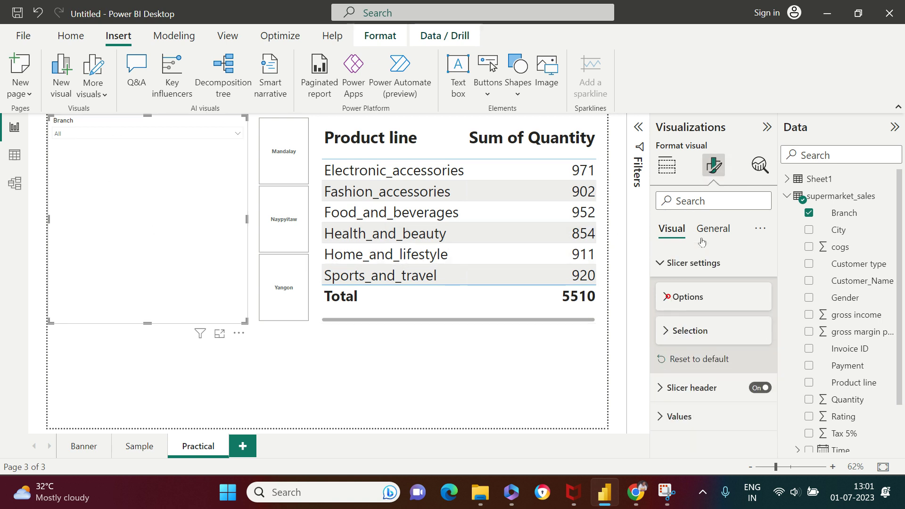
left_click(723, 235)
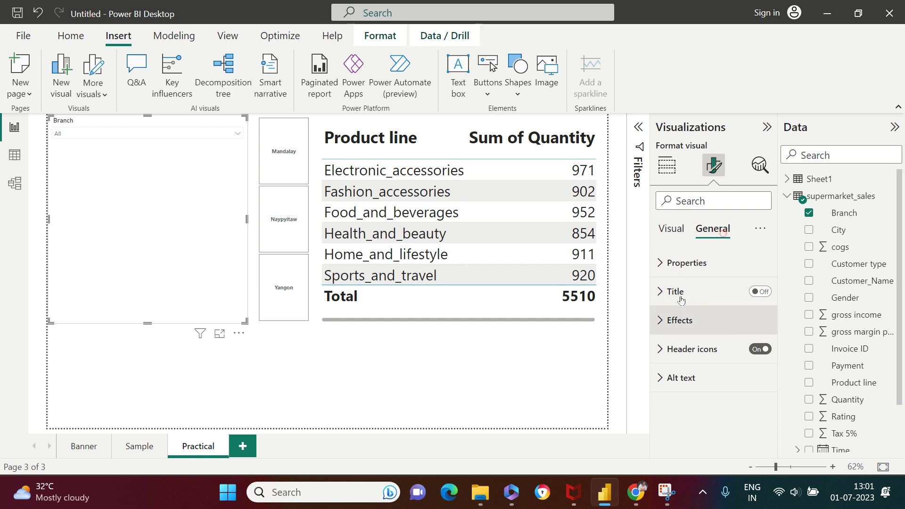
left_click(667, 322)
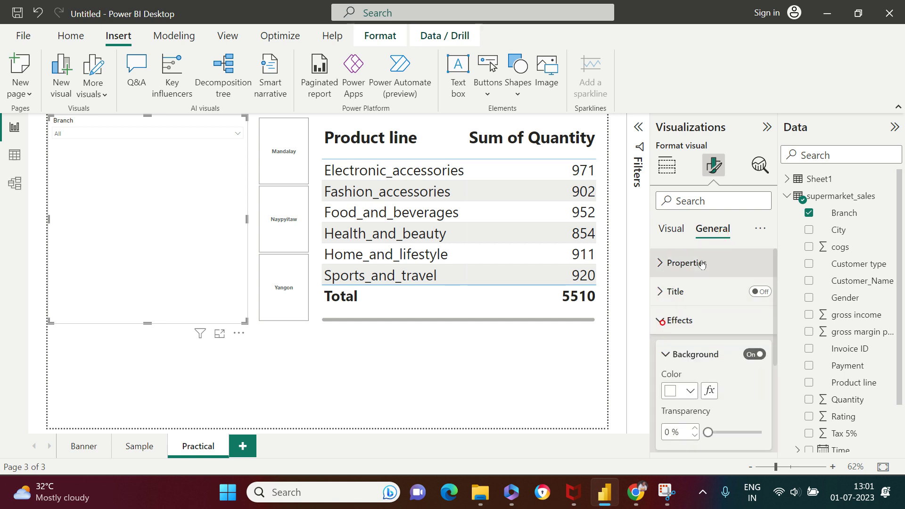
scroll(715, 314, "up", 2)
left_click(672, 291)
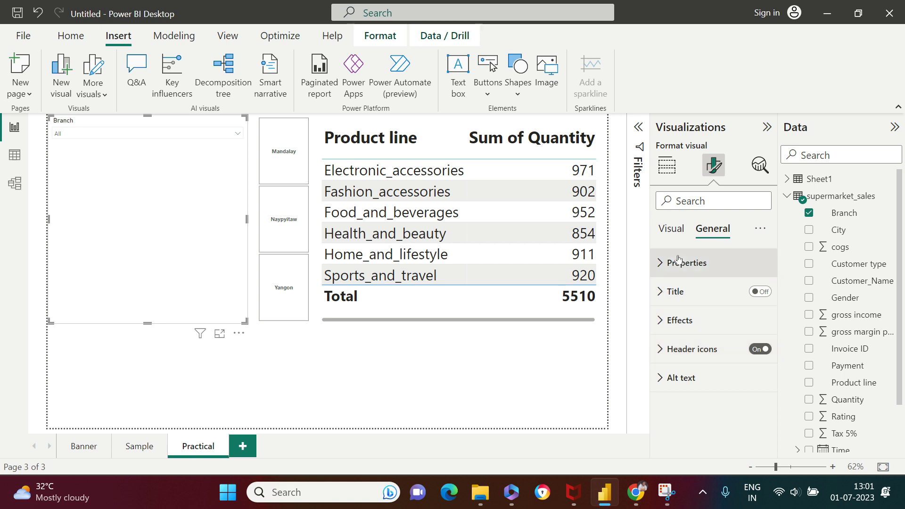
left_click(672, 230)
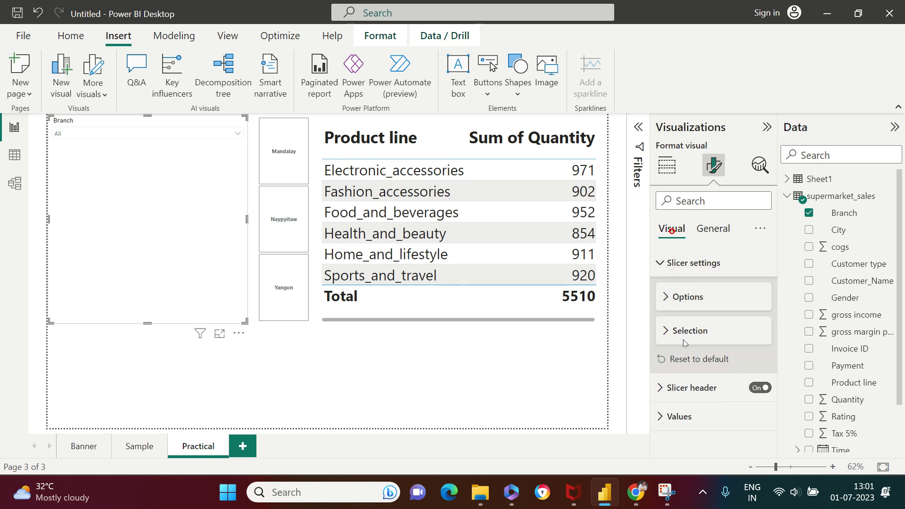
Set the font size of the Branch slicer's header text to 23.
left_click(663, 262)
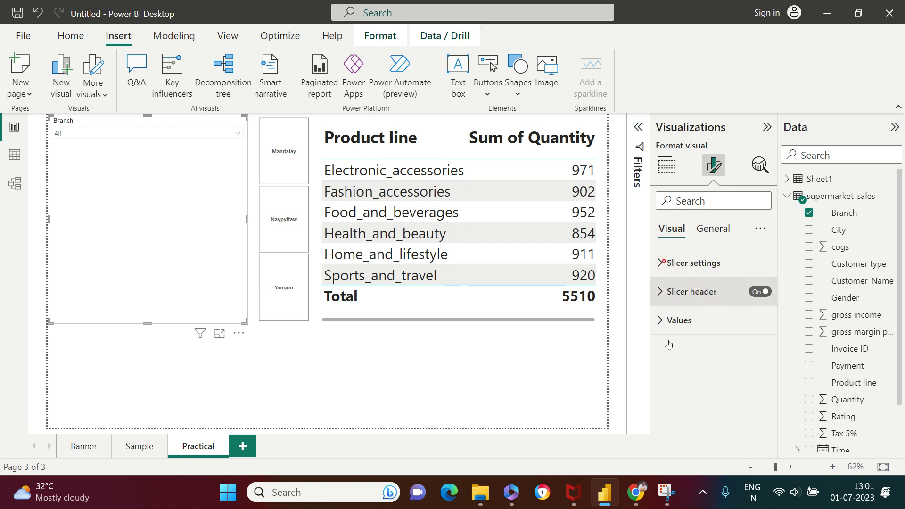
left_click(661, 293)
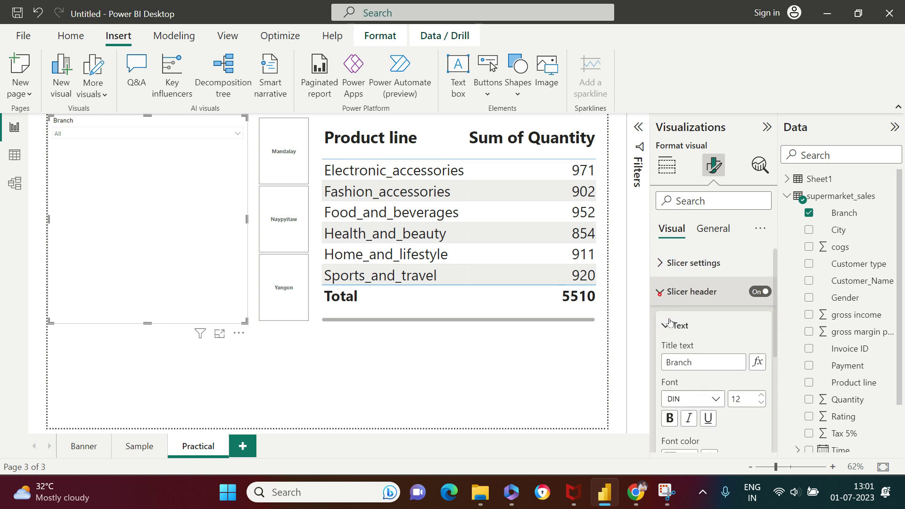
left_click(761, 395)
left_click(760, 395)
left_click(760, 395)
left_click(761, 394)
left_click(760, 394)
left_click(760, 395)
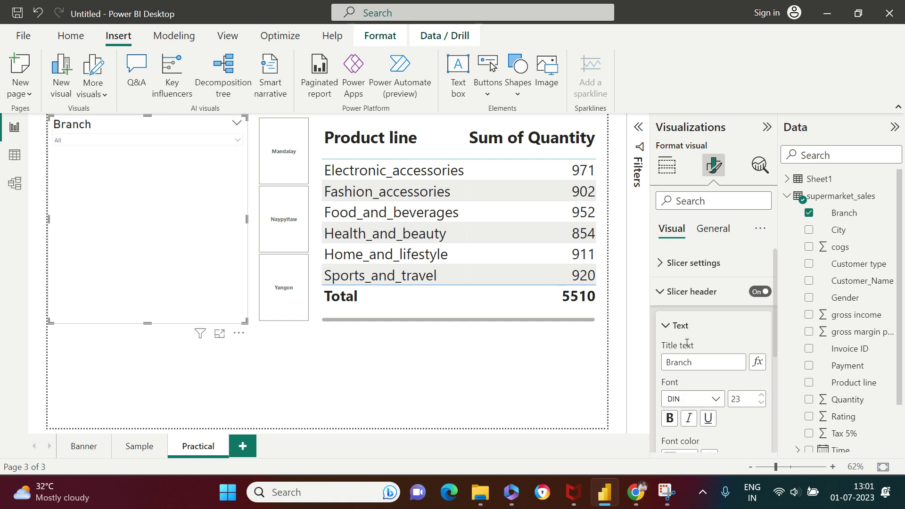
left_click(666, 326)
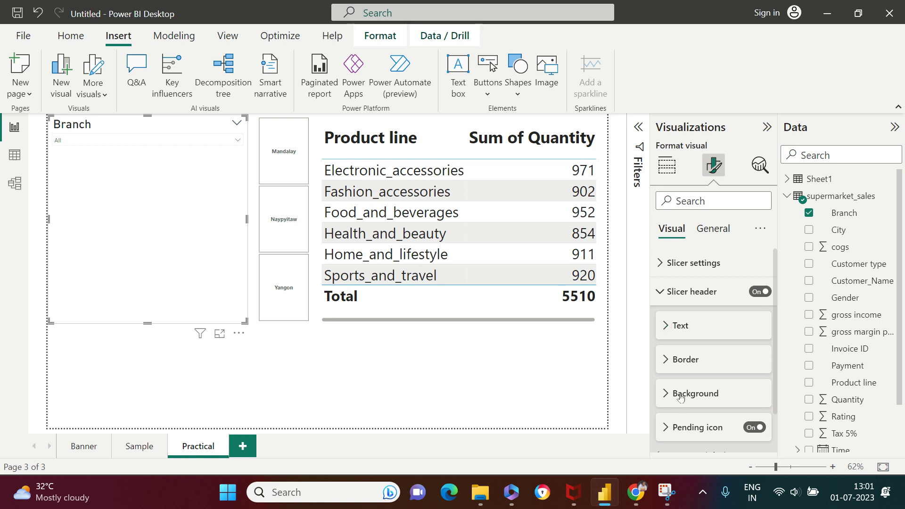
left_click(662, 295)
Set the font size of the Branch slicer's values to 18 and check its drop-down list.
left_click(661, 326)
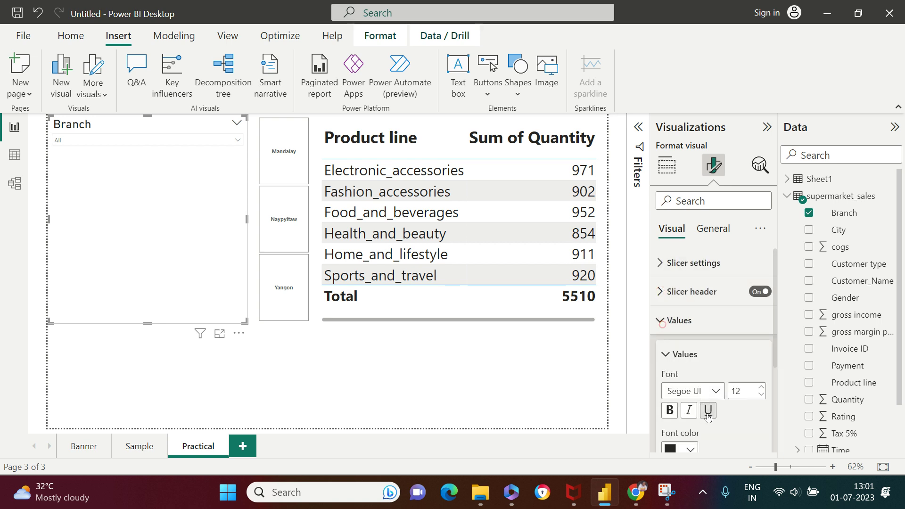
left_click(760, 389)
left_click(760, 389)
left_click(761, 388)
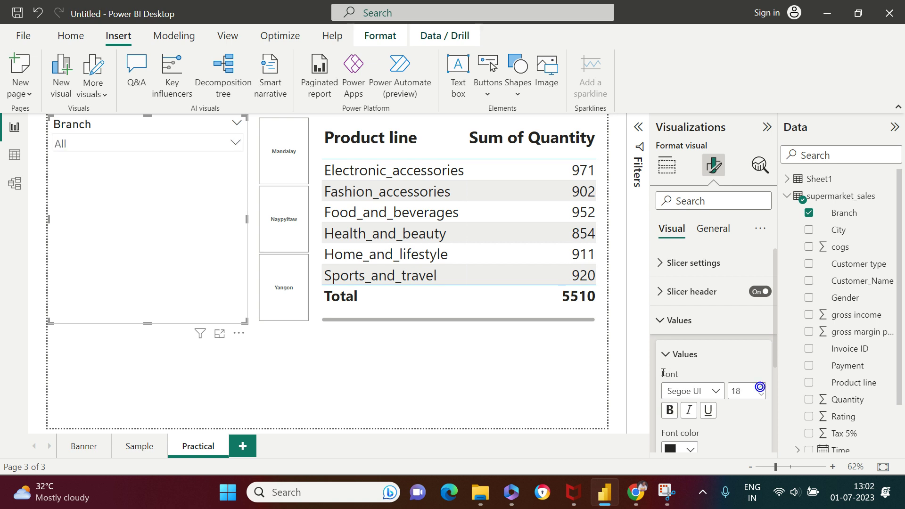
left_click(666, 355)
left_click(236, 142)
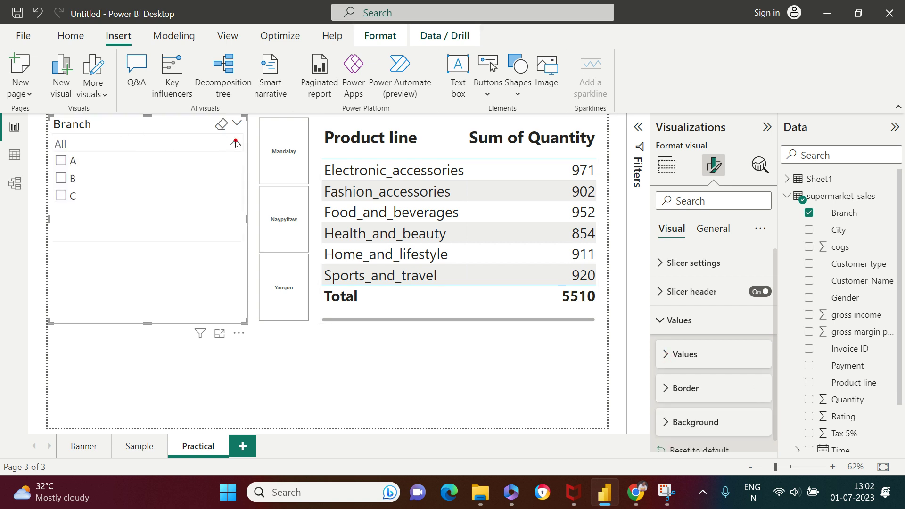
left_click(132, 267)
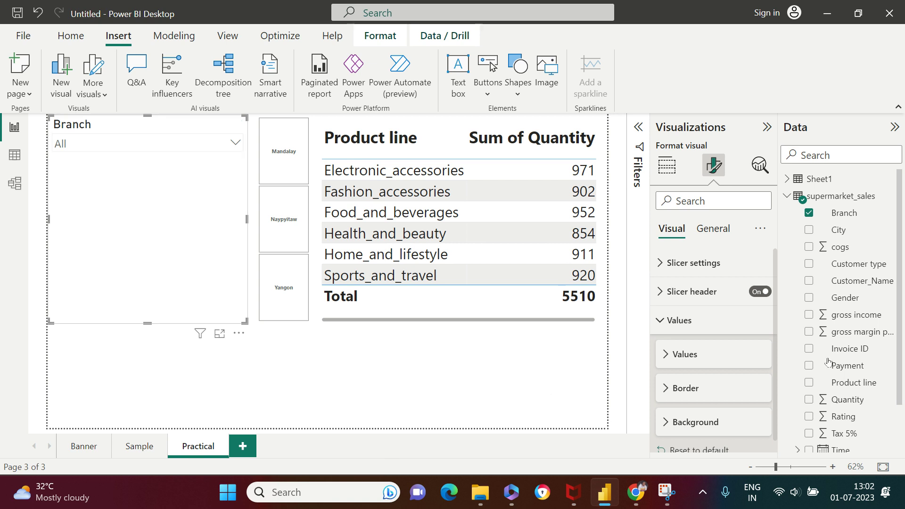
Add the Gender field to the Branch slicer, then expand and collapse branches A and B in its list to check the levels.
left_click(809, 298)
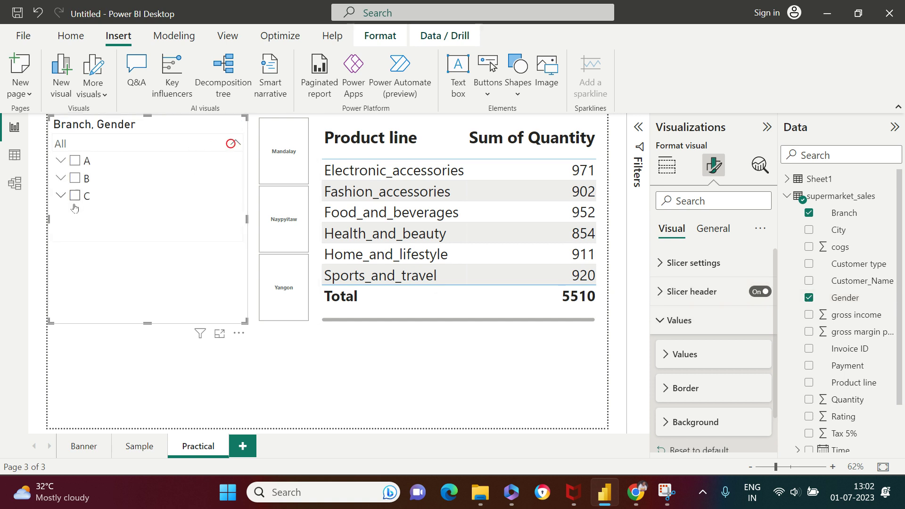
left_click(60, 162)
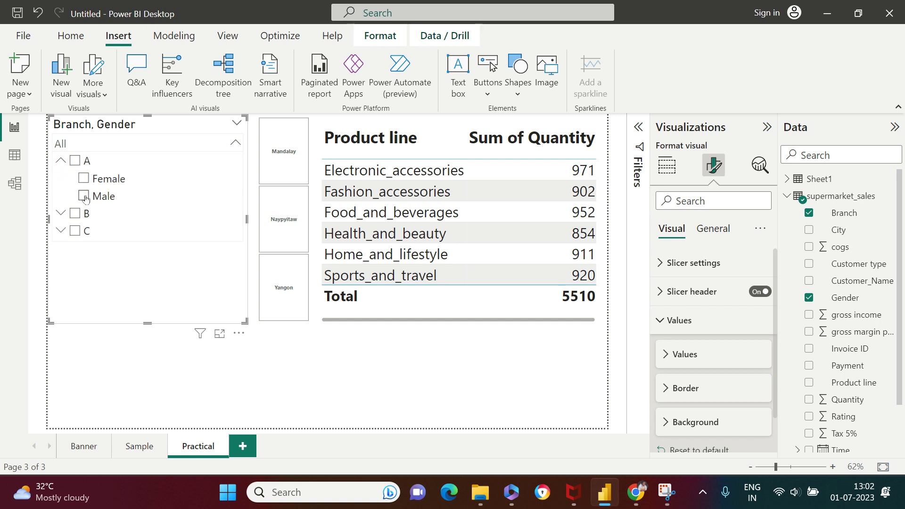
left_click(61, 215)
scroll(156, 204, "down", 2)
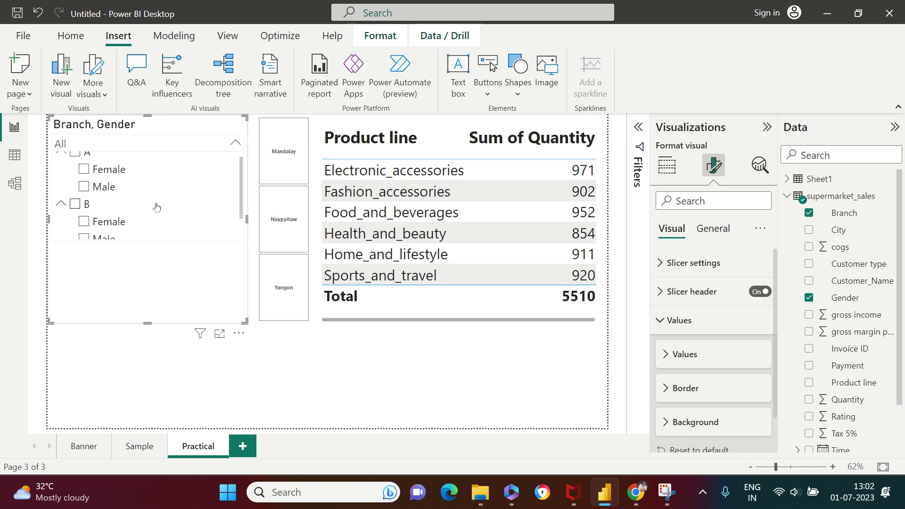
scroll(157, 207, "up", 2)
left_click(61, 202)
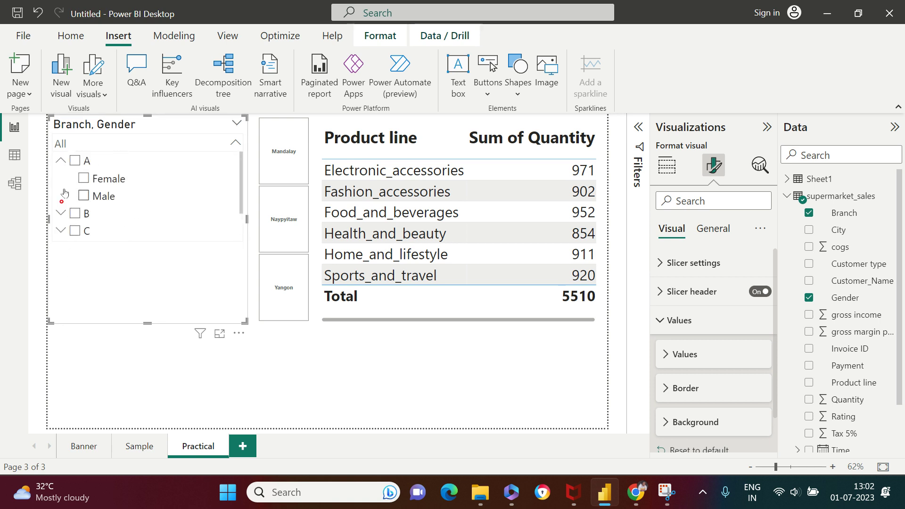
left_click(61, 161)
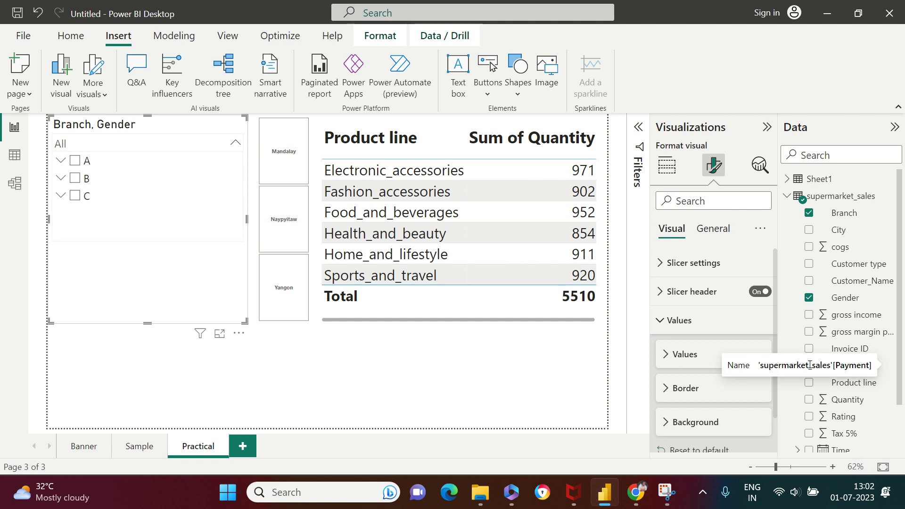
Add the Payment field below Gender in the slicer and check the payment options under branch A, Female.
left_click(667, 165)
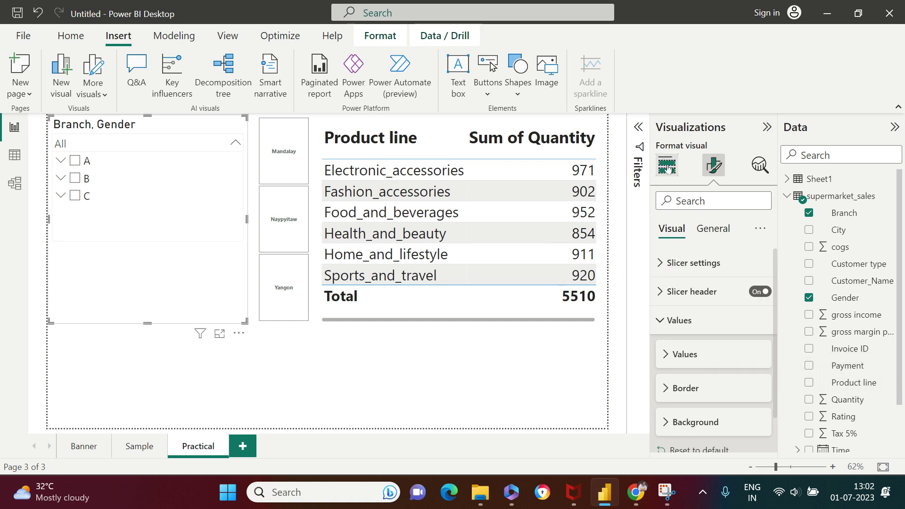
left_click_drag(848, 367, 736, 391)
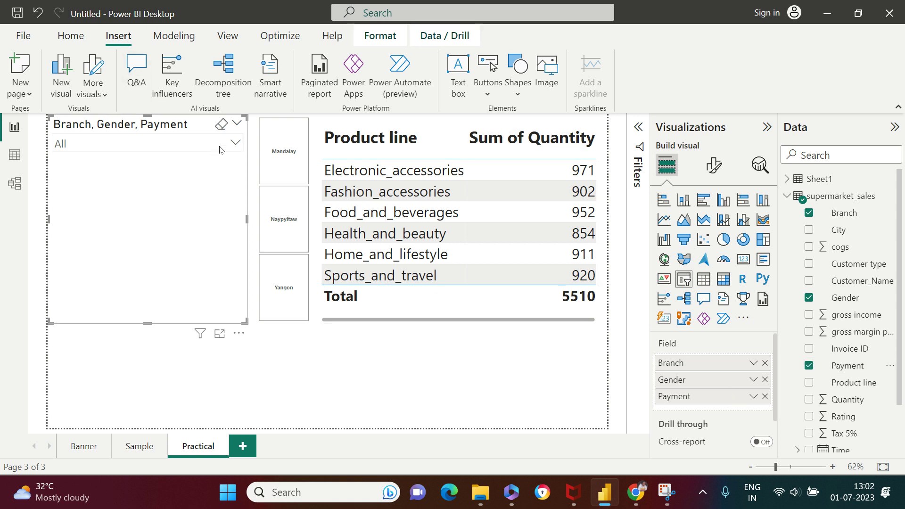
left_click(235, 143)
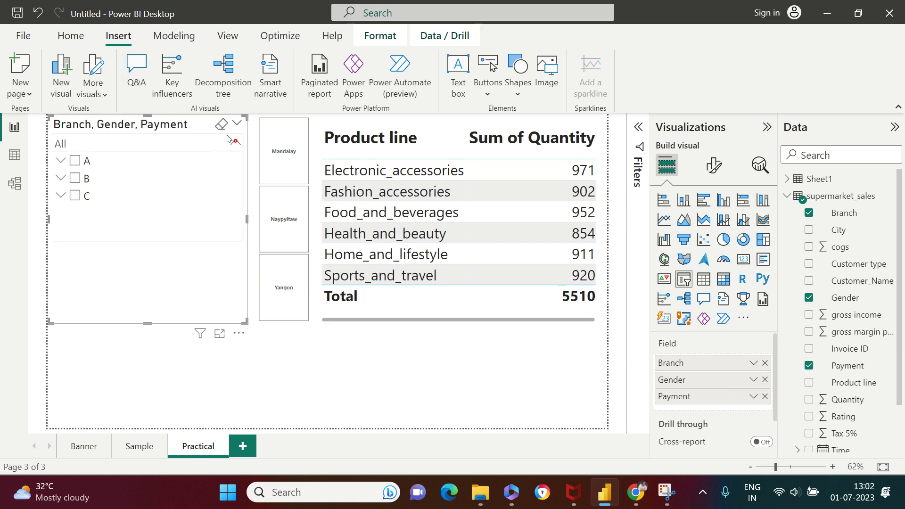
left_click(62, 160)
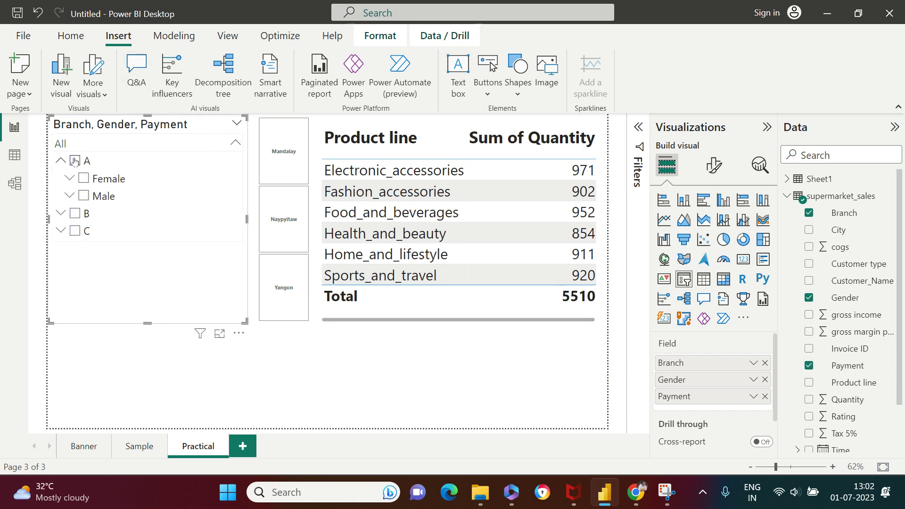
left_click(70, 179)
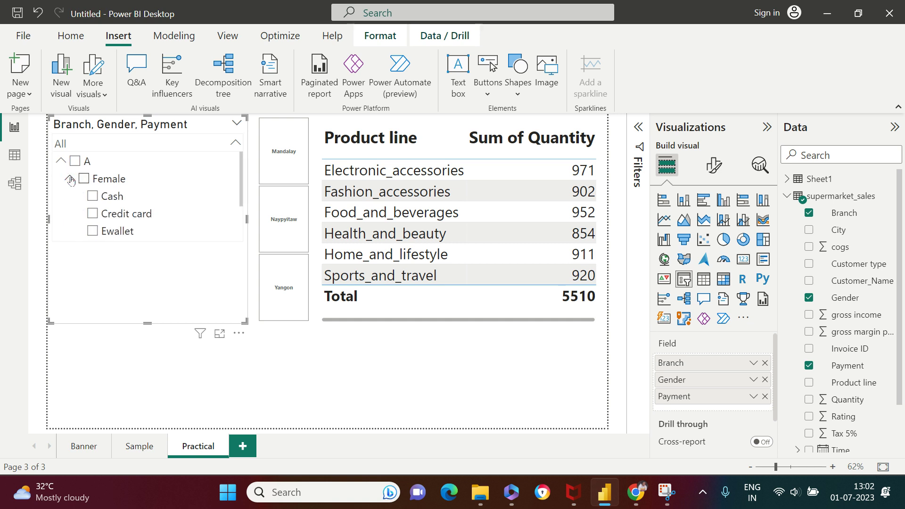
scroll(95, 203, "down", 1)
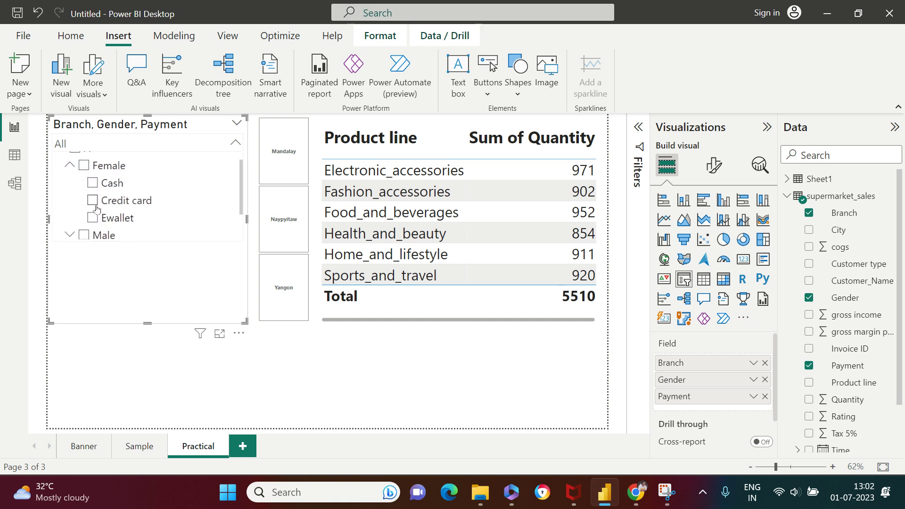
scroll(131, 198, "up", 1)
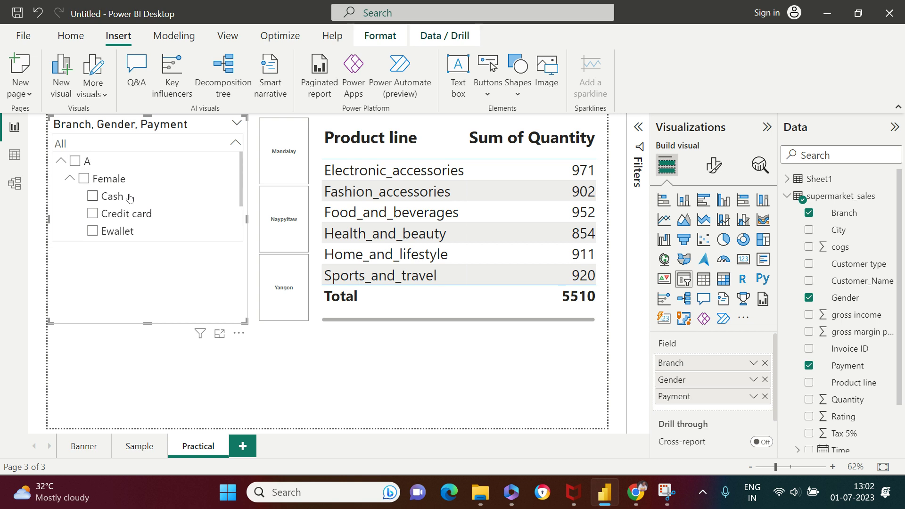
left_click(67, 178)
left_click(61, 160)
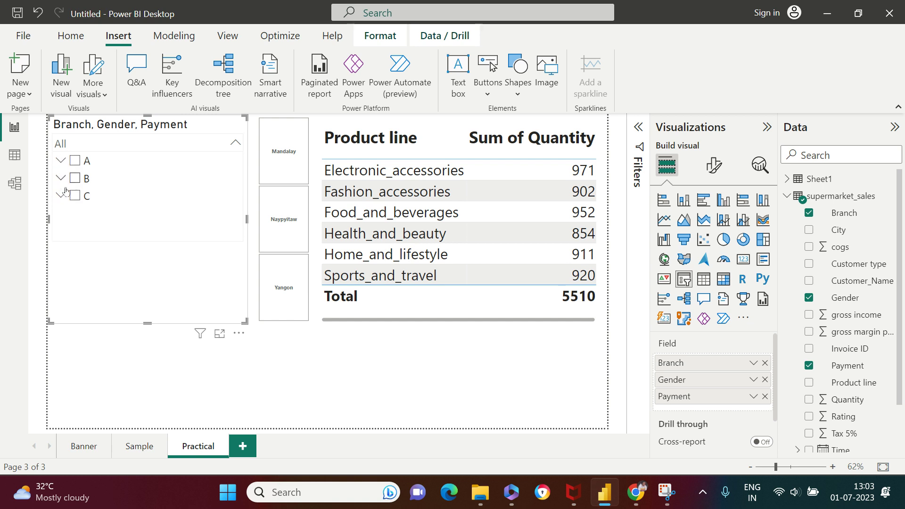
Set the slicer hierarchy's expand/collapse icon to Plus/minus.
scroll(730, 374, "down", 2)
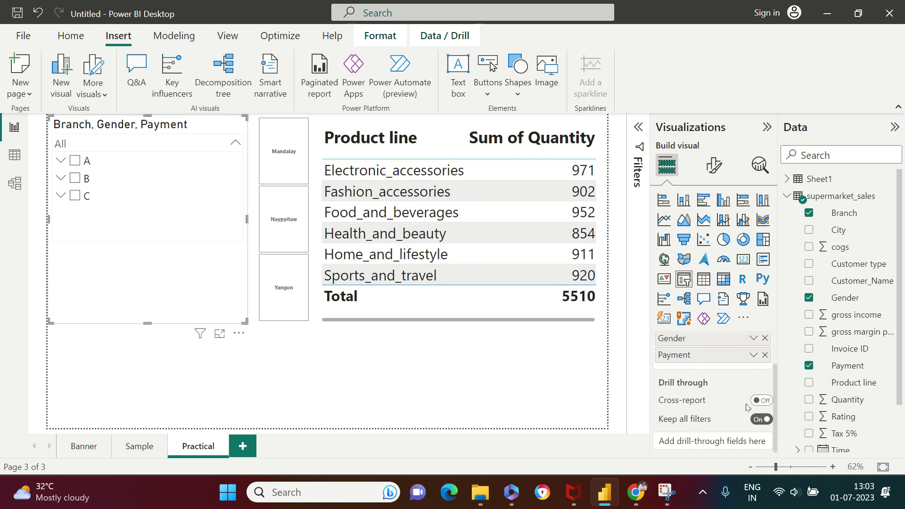
left_click(714, 165)
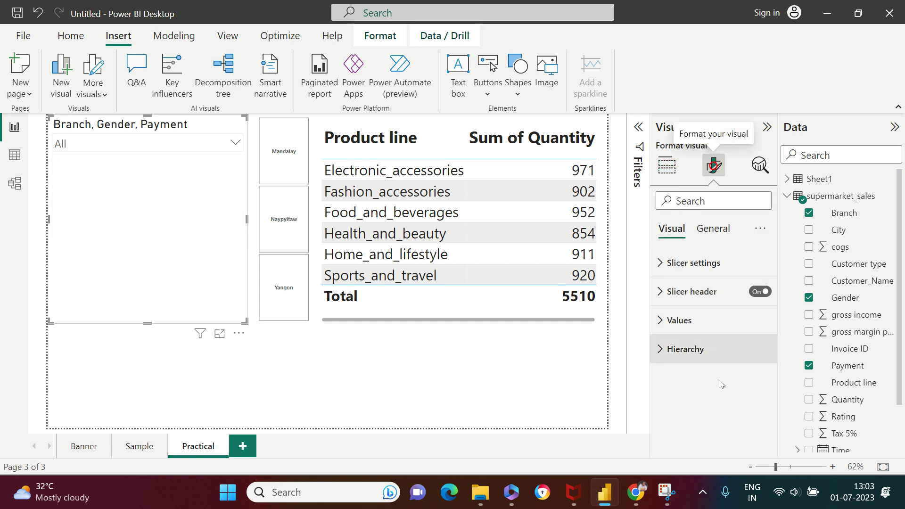
left_click(669, 349)
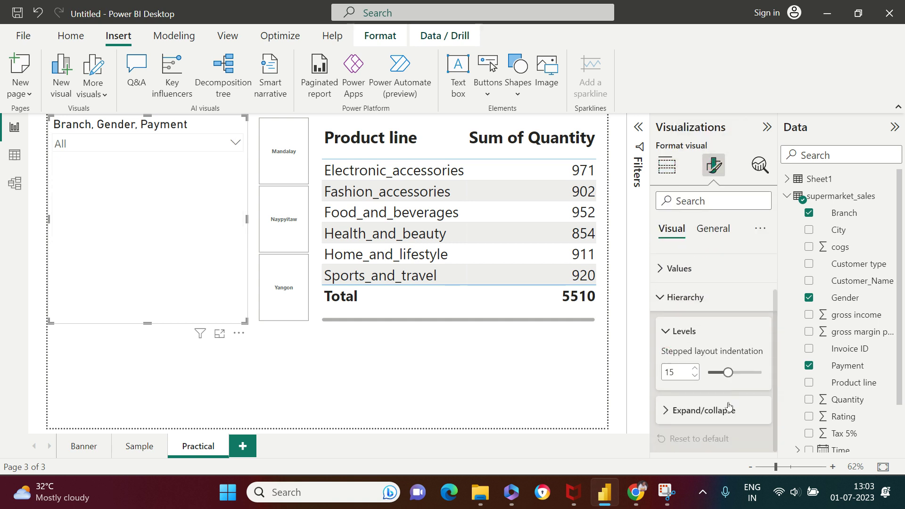
left_click(666, 420)
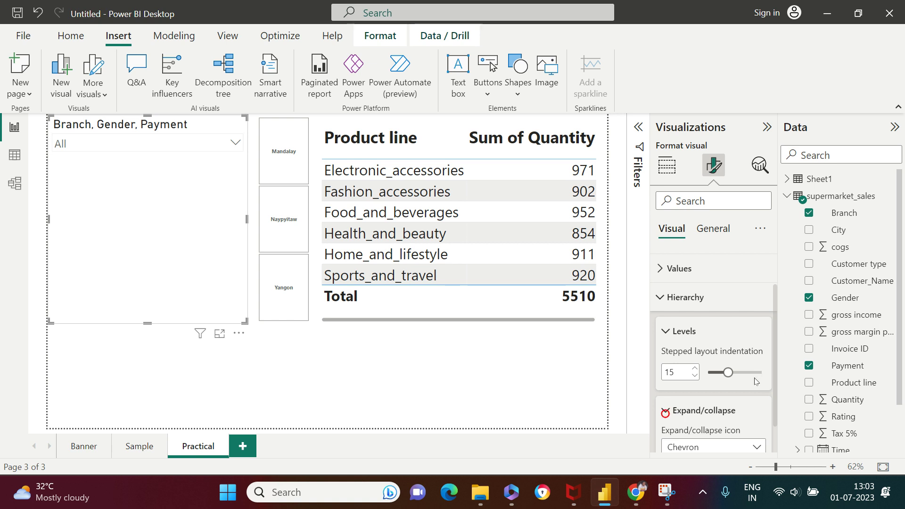
scroll(665, 414, "down", 2)
left_click(754, 411)
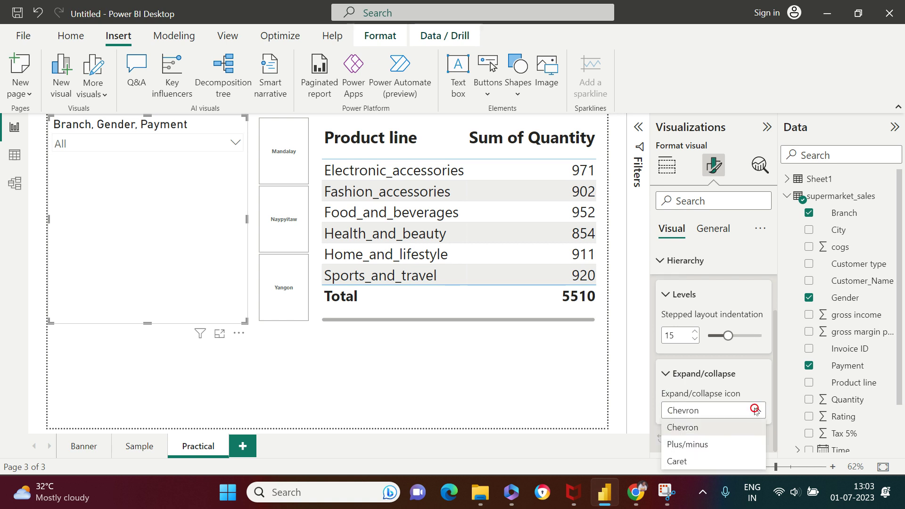
left_click(698, 445)
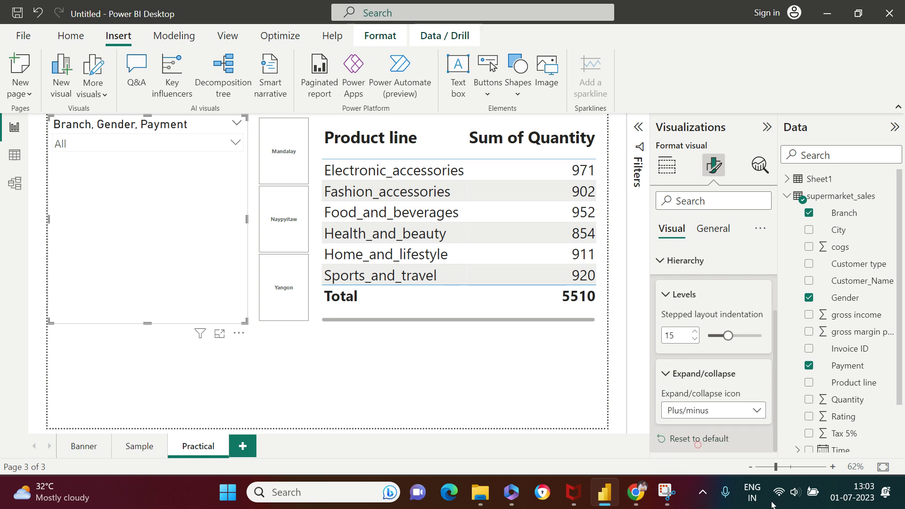
Examine the slicer's hierarchy by expanding branch B and its Female level, and collapse both again.
left_click(234, 144)
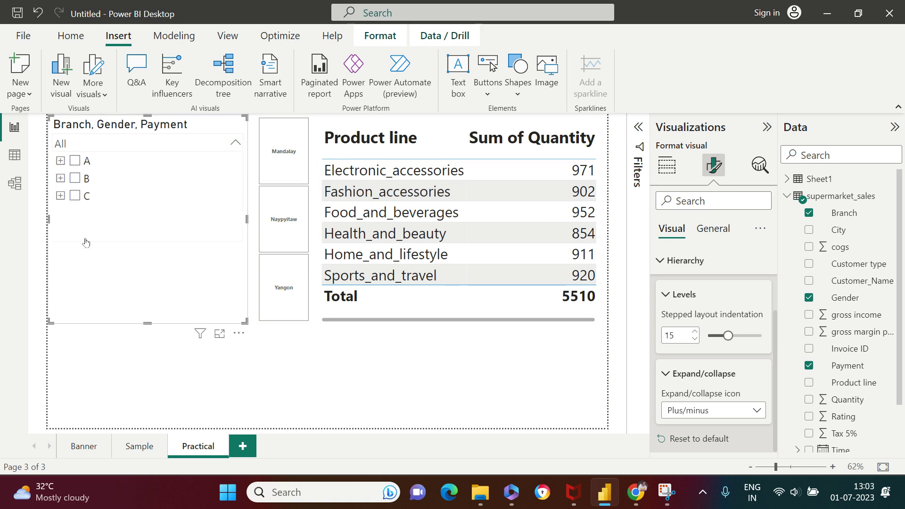
left_click(60, 178)
left_click(69, 196)
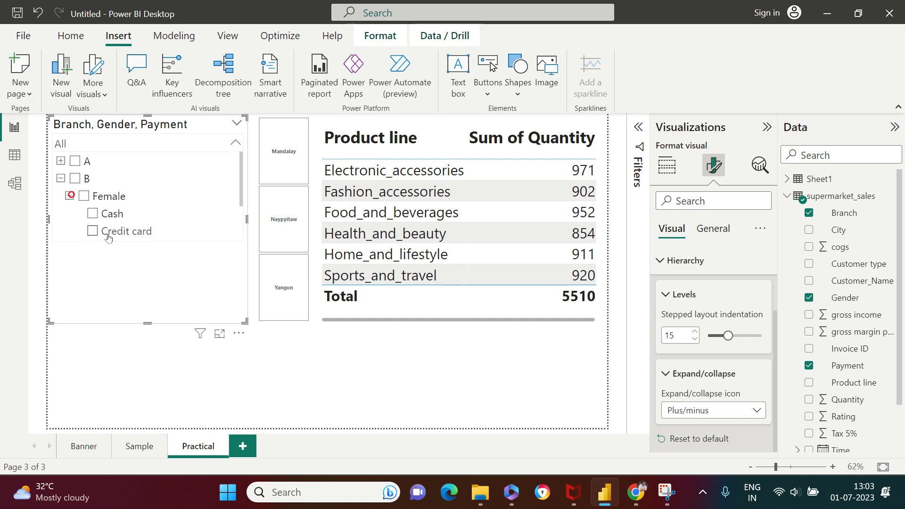
left_click(70, 196)
left_click(61, 178)
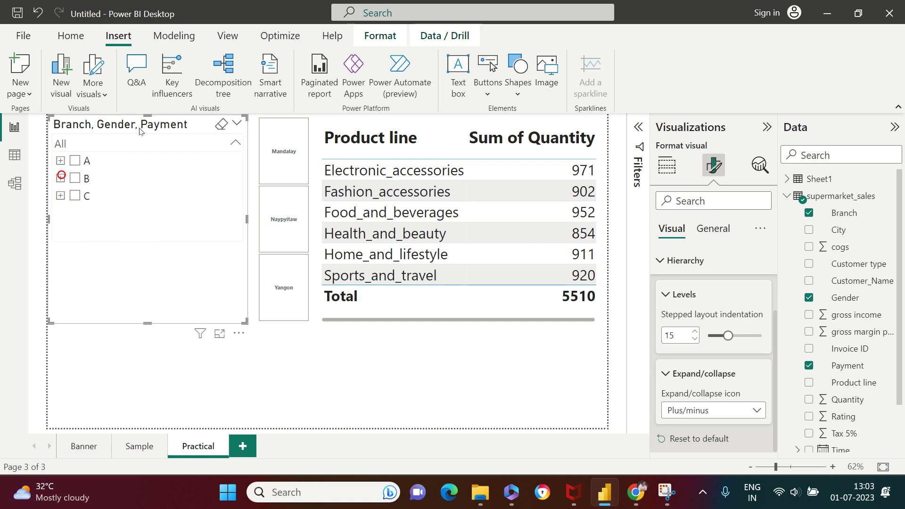
Change the hierarchy slicer's header title to "Branches & Gender" and shorten the slicer to end just below its dropdown.
left_click(139, 130)
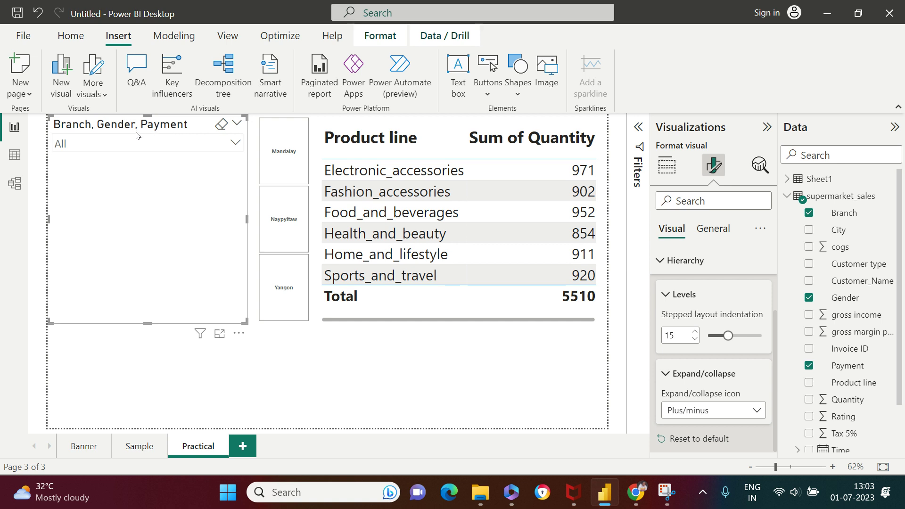
left_click(660, 262)
left_click(660, 292)
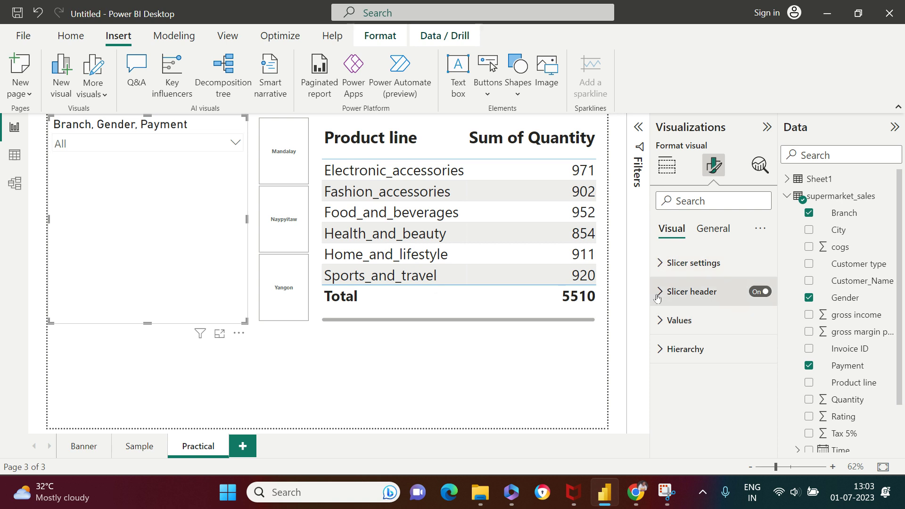
left_click(669, 363)
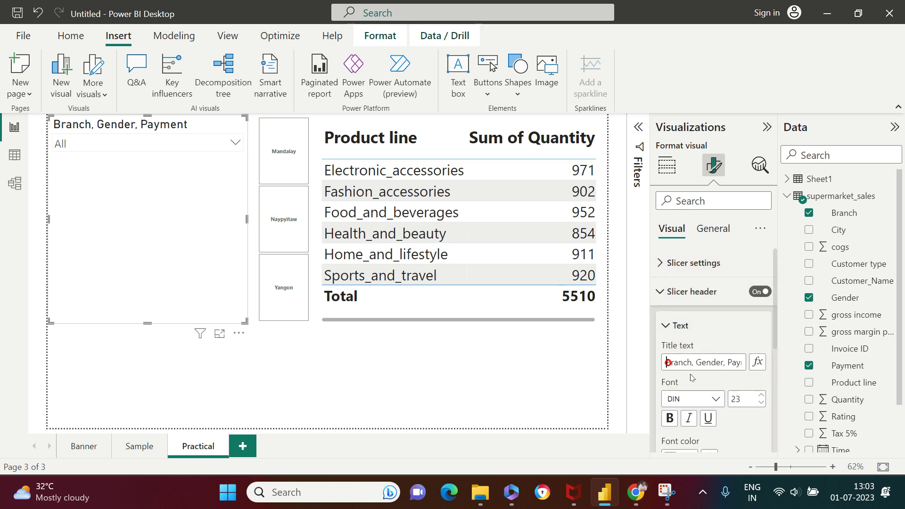
key("ctrl+a")
key("BackSpace")
type("B")
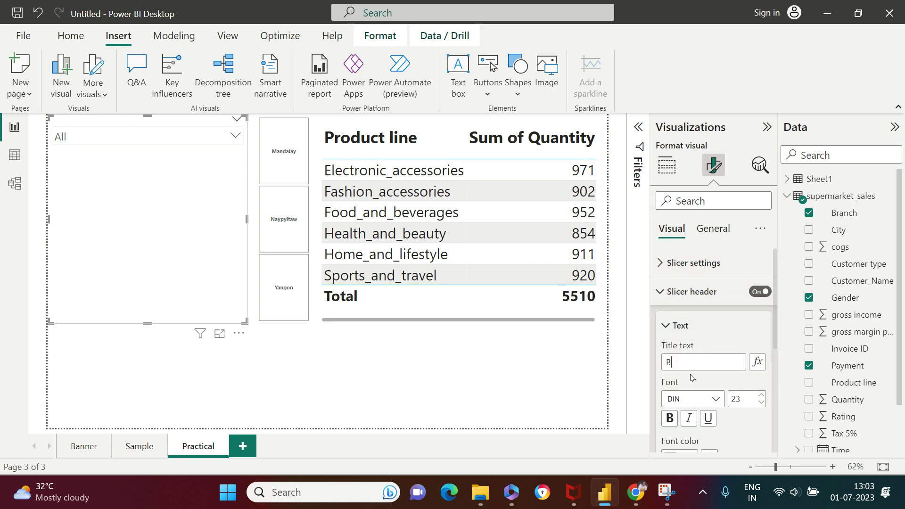
type("rach")
key("BackSpace")
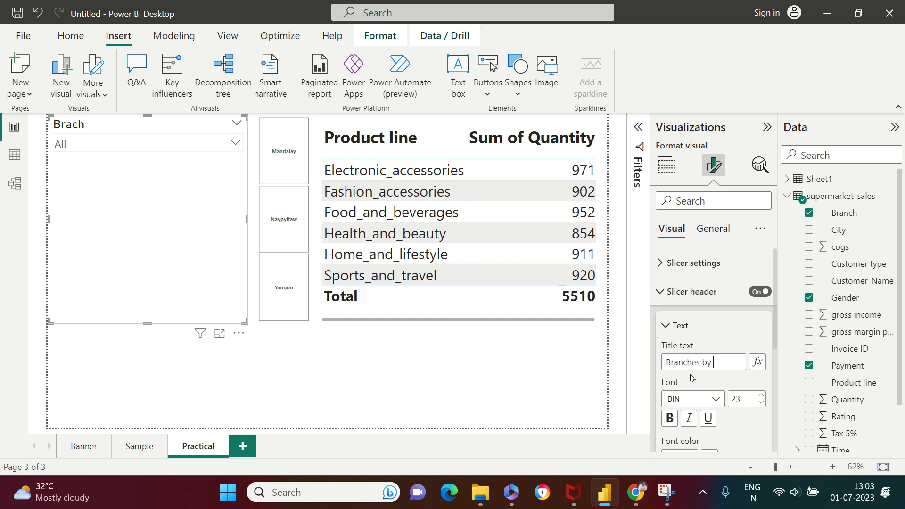
type("nches & Gender")
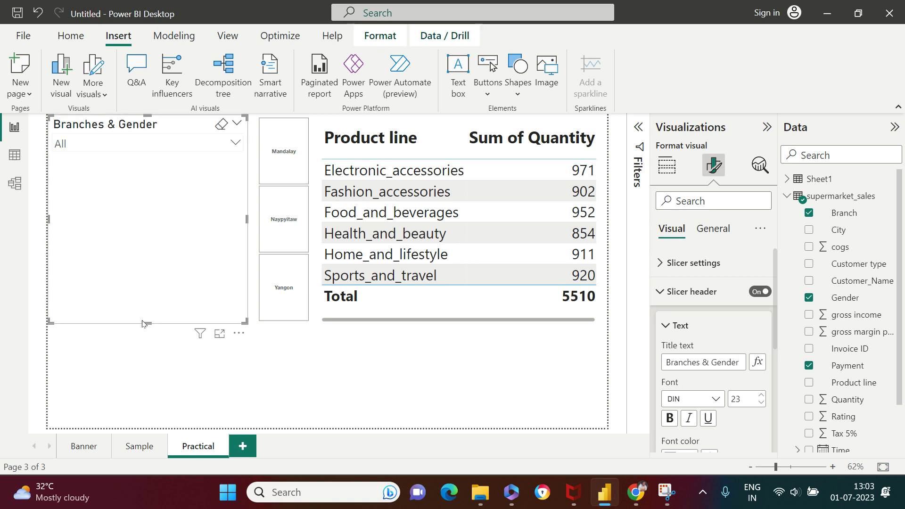
left_click_drag(145, 321, 136, 158)
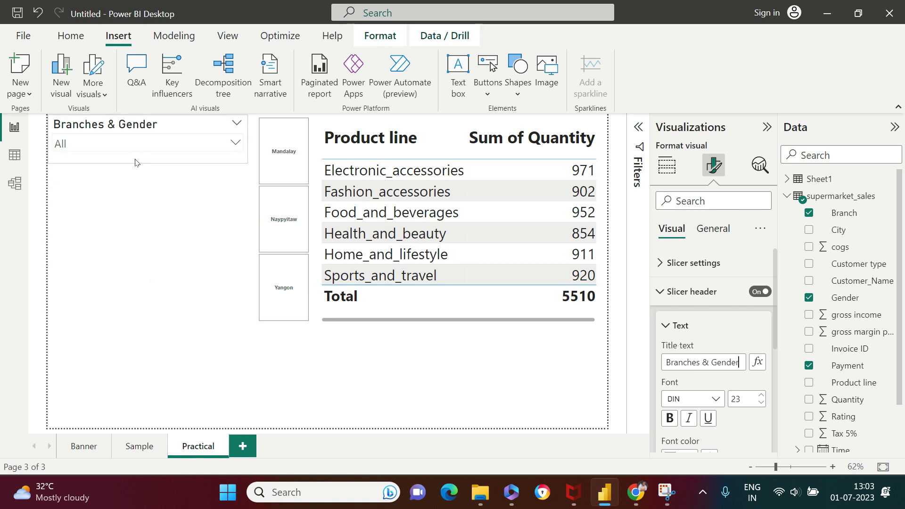
Add a slicer for the Tran_date field and place it below the Branches & Gender slicer.
left_click(127, 246)
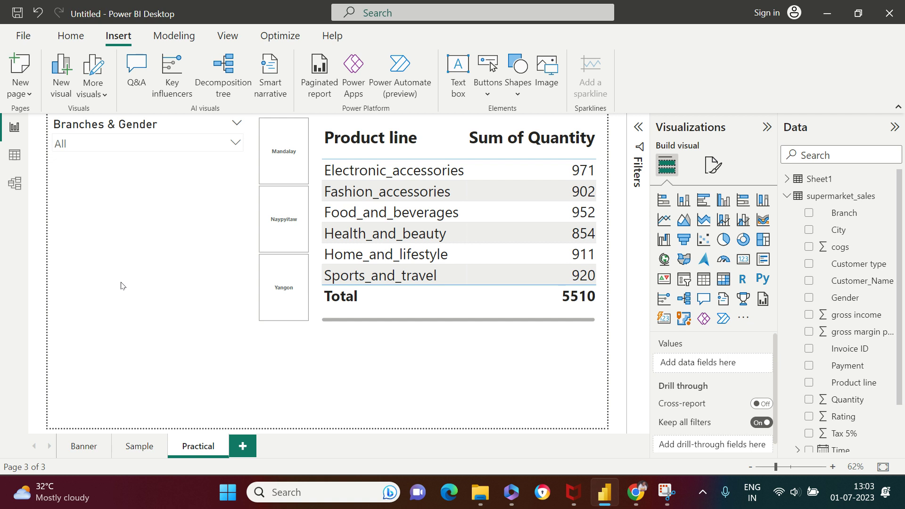
left_click(688, 278)
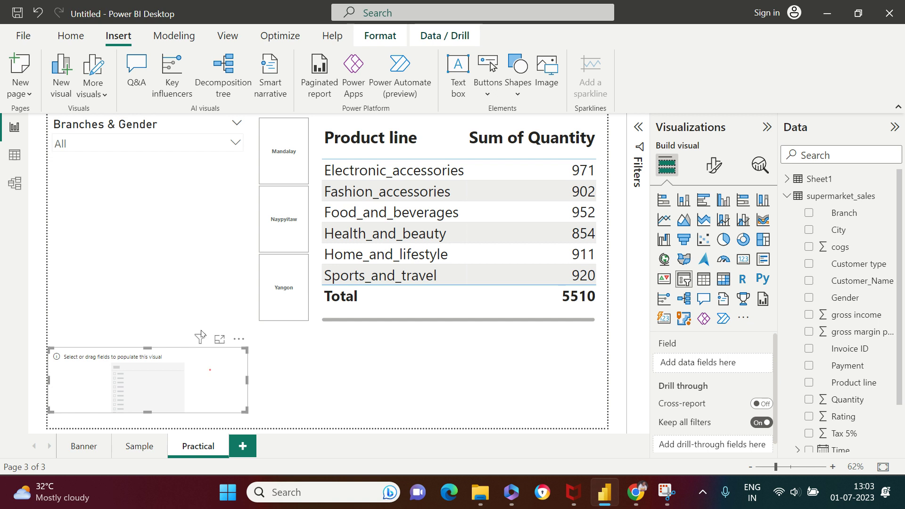
left_click_drag(201, 336, 201, 152)
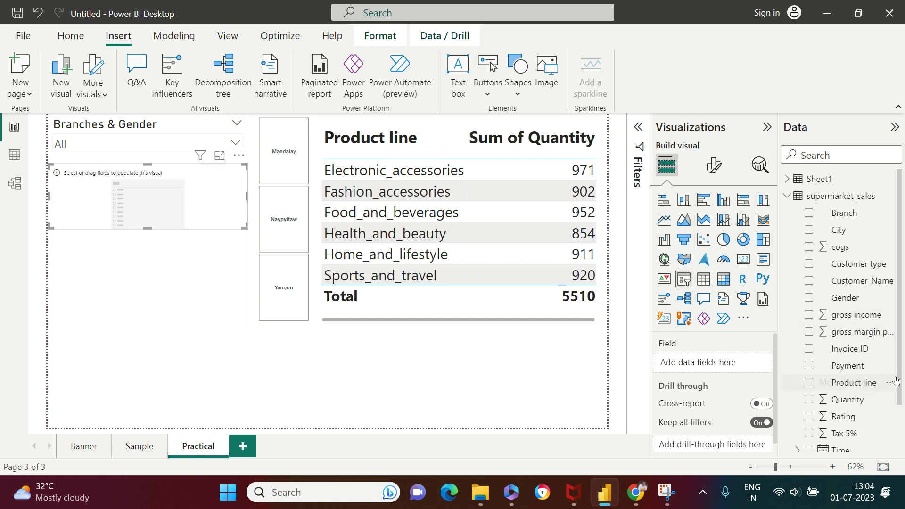
scroll(896, 381, "down", 2)
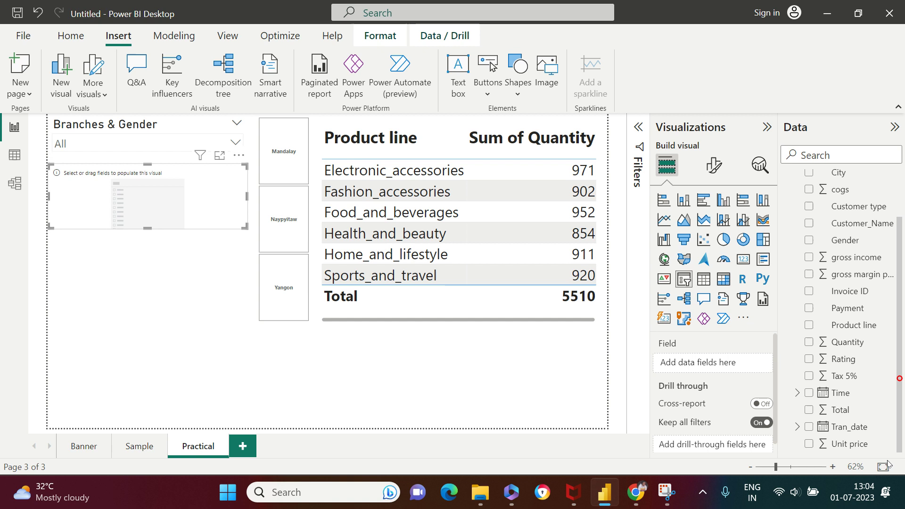
left_click(810, 427)
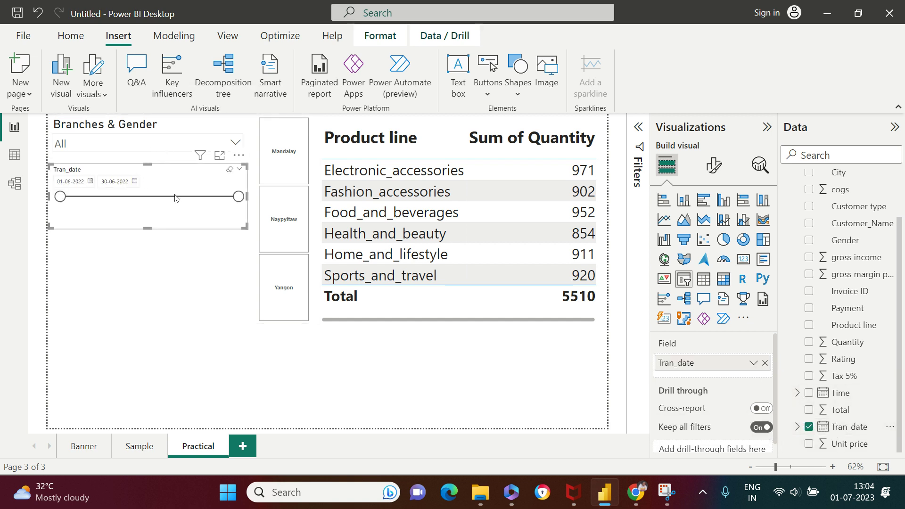
left_click_drag(180, 175, 182, 187)
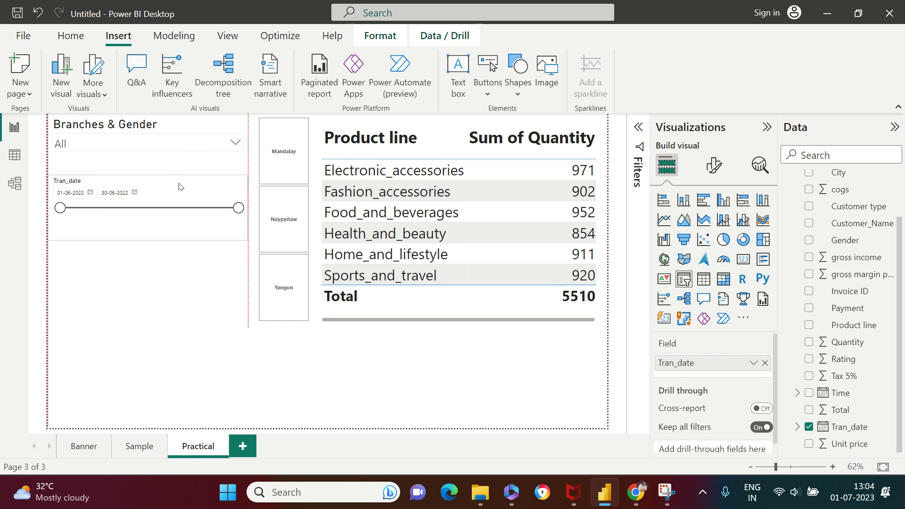
Copy the Branches & Gender slicer's formatting onto the Tran_date slicer with Format painter.
left_click(199, 129)
left_click(59, 35)
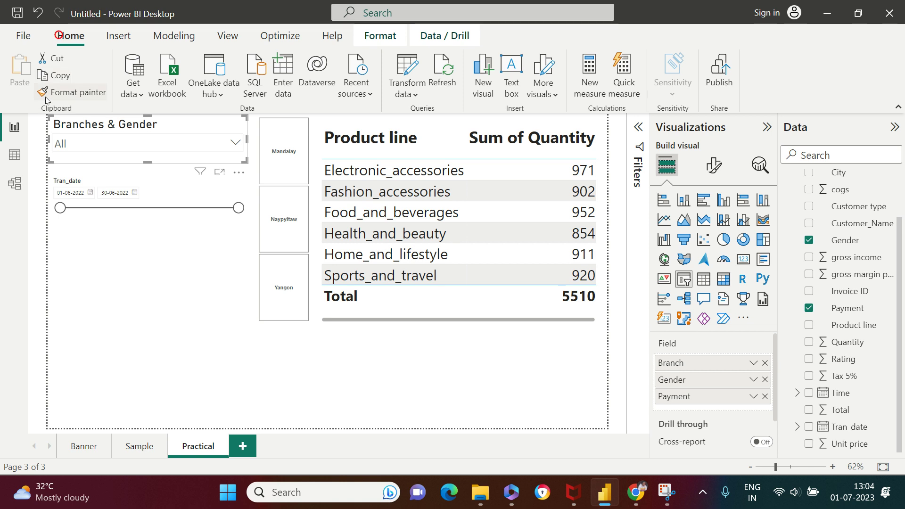
left_click(52, 92)
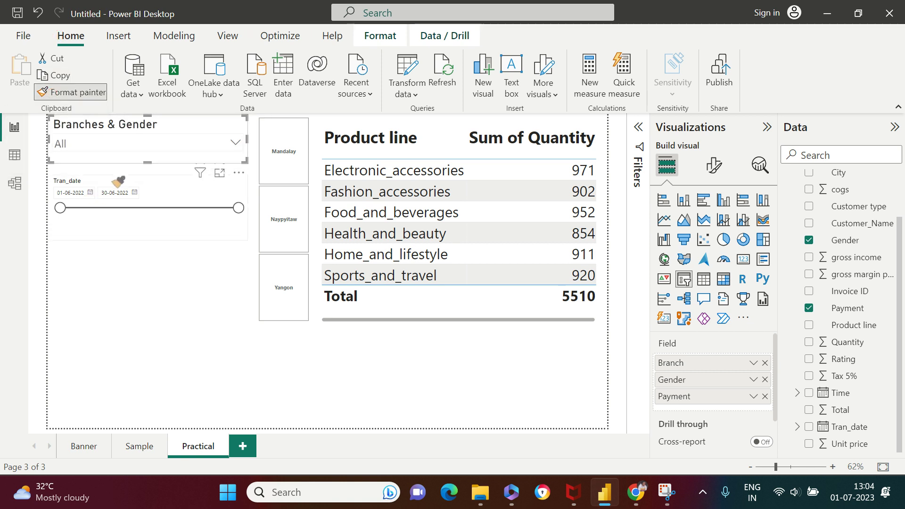
left_click(118, 181)
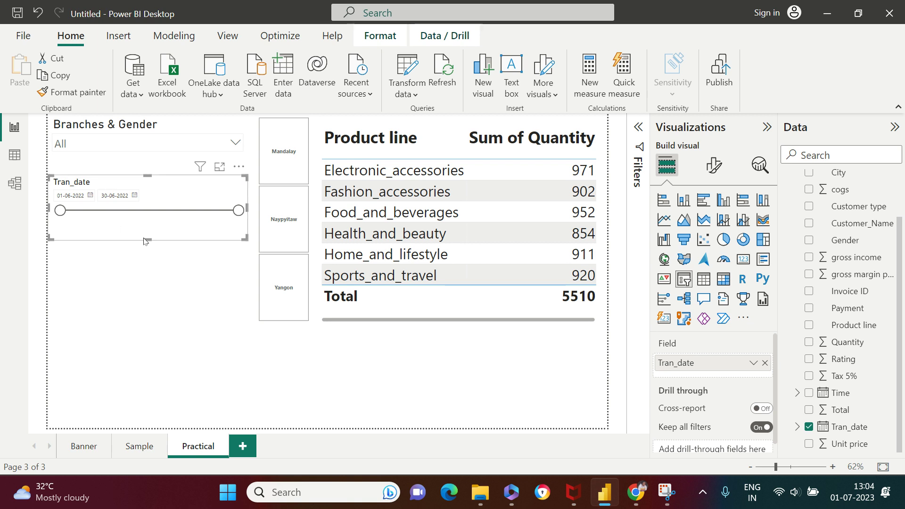
Make the Tran_date slicer taller and move it up directly beneath the Branches & Gender slicer.
left_click_drag(151, 255, 152, 282)
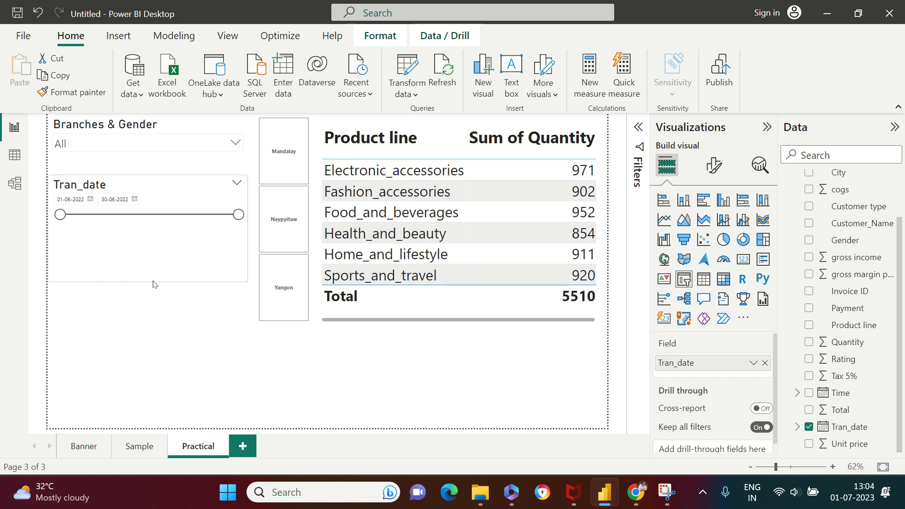
left_click(150, 197)
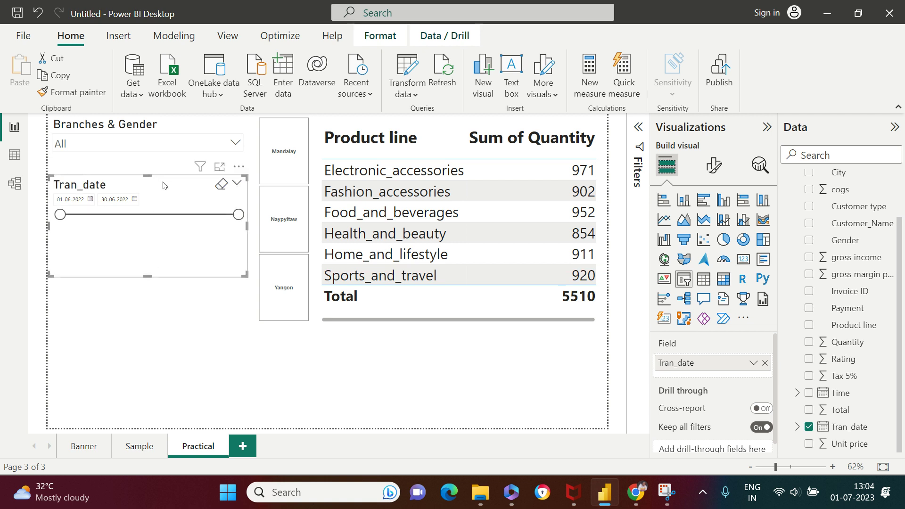
left_click_drag(162, 176, 162, 175)
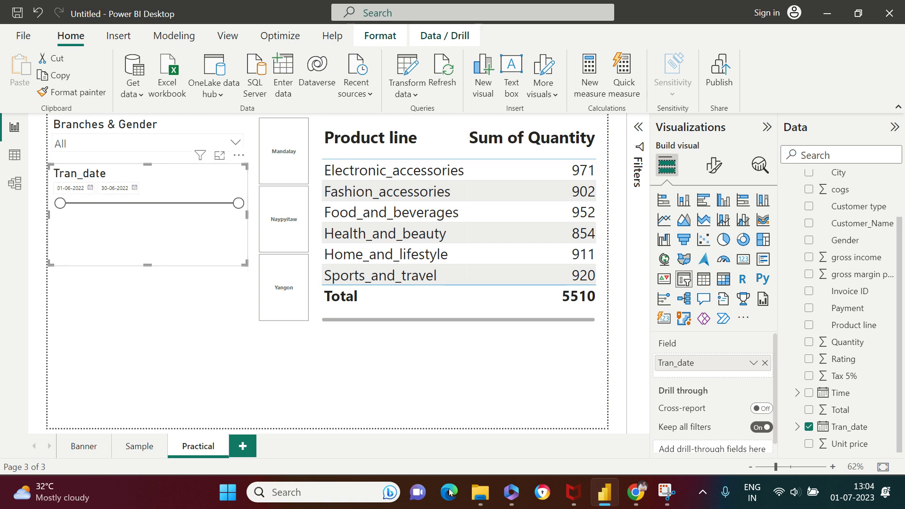
Set the font size of the Tran_date slicer's values to 15.
left_click(714, 165)
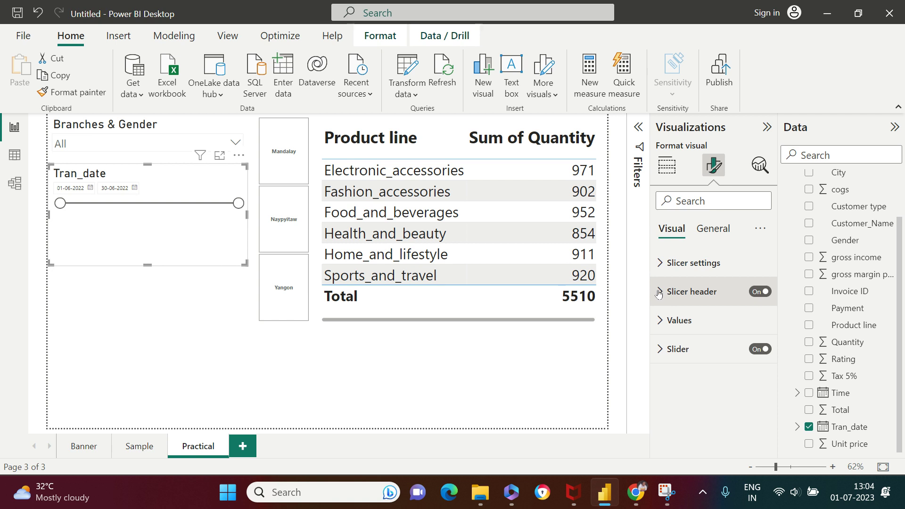
left_click(663, 320)
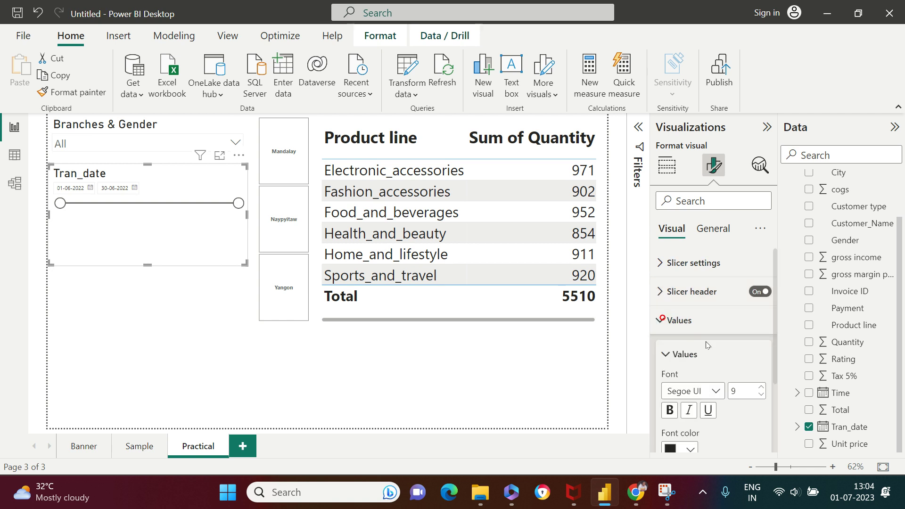
double_click(762, 388)
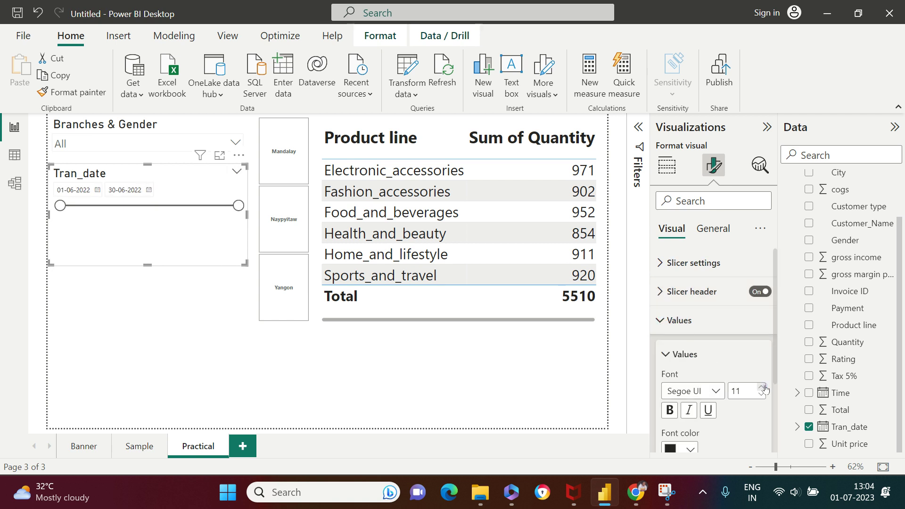
left_click(765, 387)
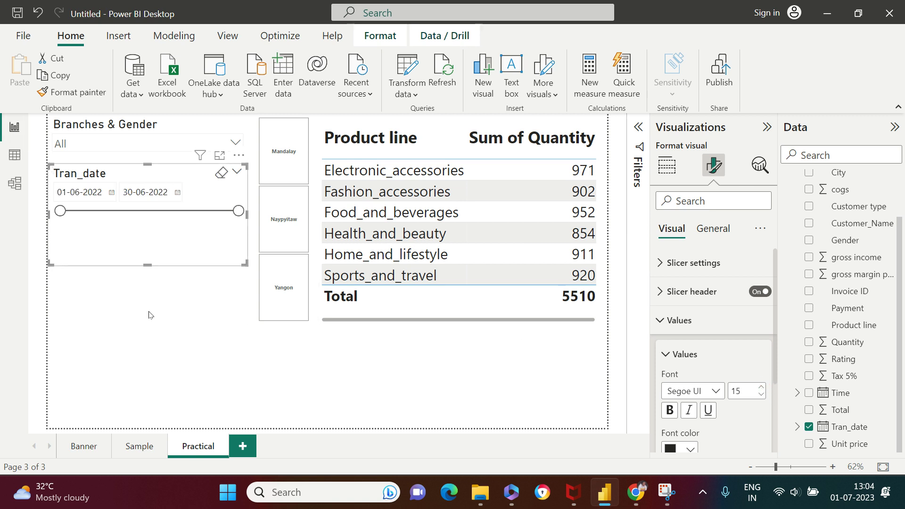
left_click(666, 357)
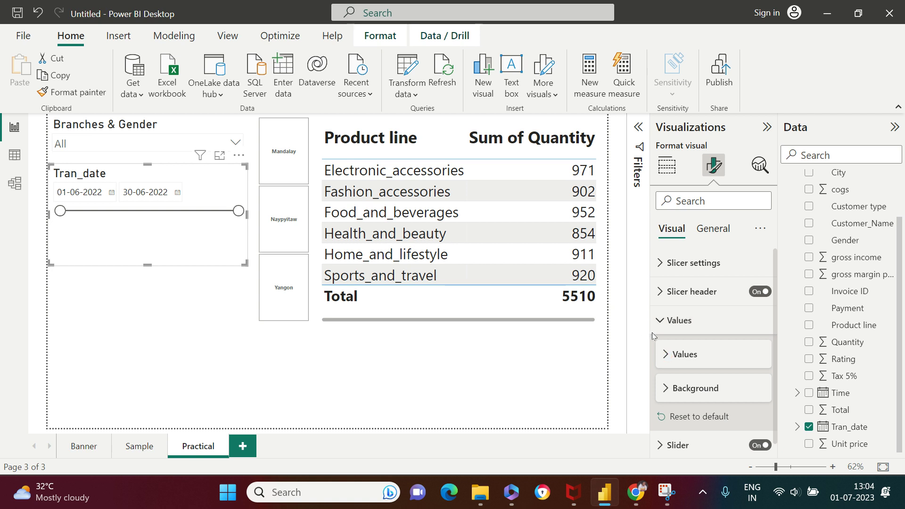
Examine the style options in the Tran_date slicer's settings, keeping the Between style.
left_click(663, 263)
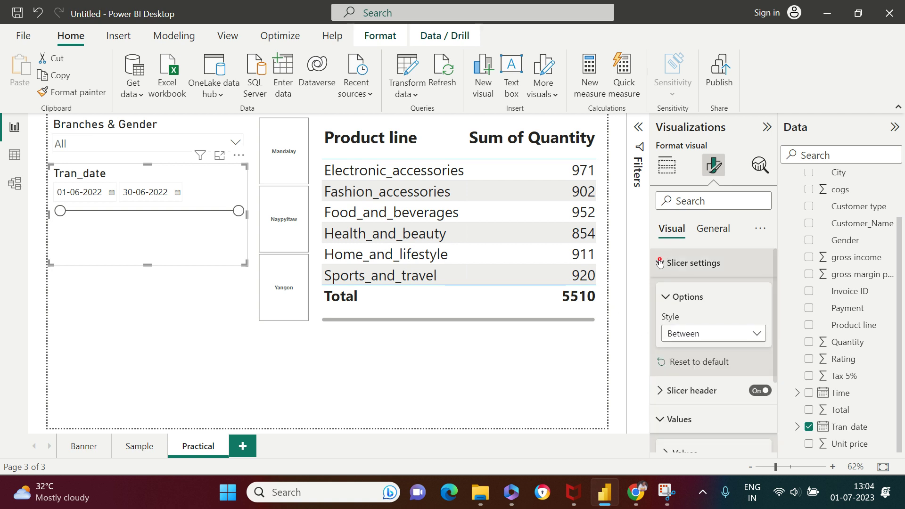
scroll(688, 321, "down", 3)
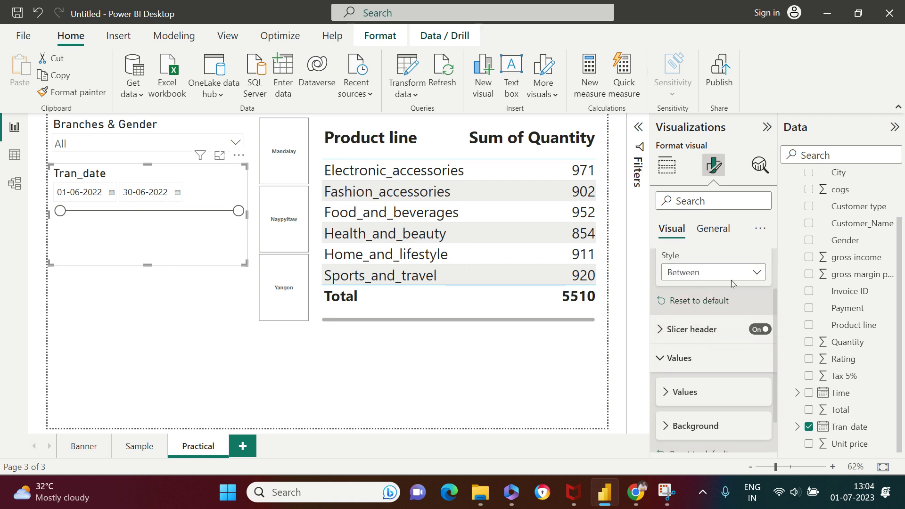
left_click(757, 273)
left_click(757, 273)
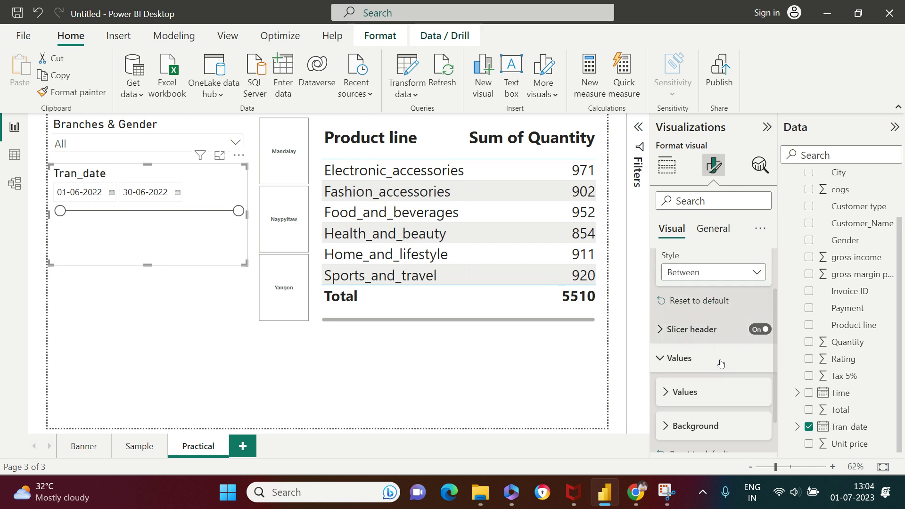
scroll(721, 373, "up", 2)
left_click(690, 265)
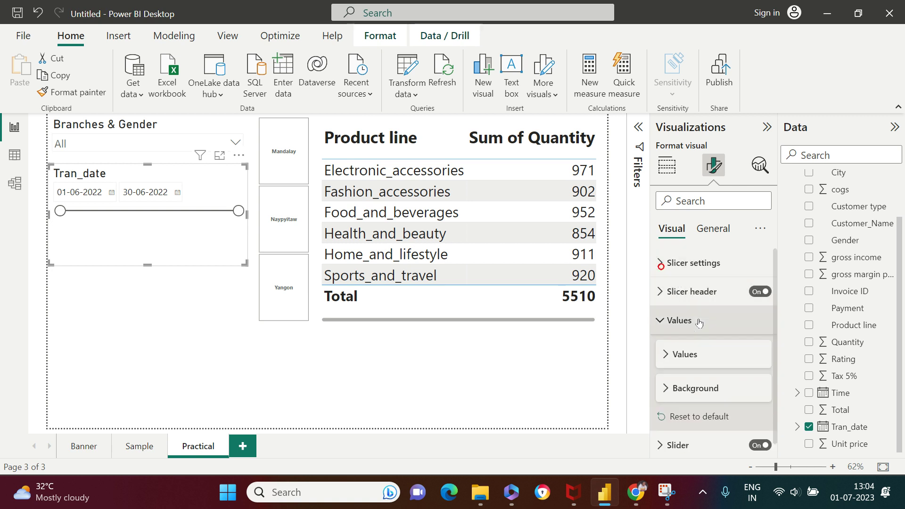
left_click(672, 322)
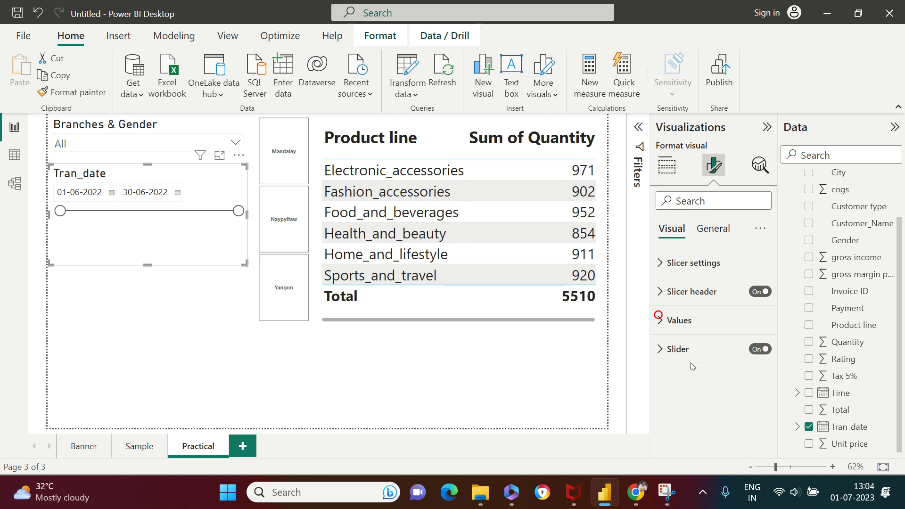
Review the Tran_date slicer's background, border and shadow effects, and compare the Practical page with the Sample page.
left_click(710, 230)
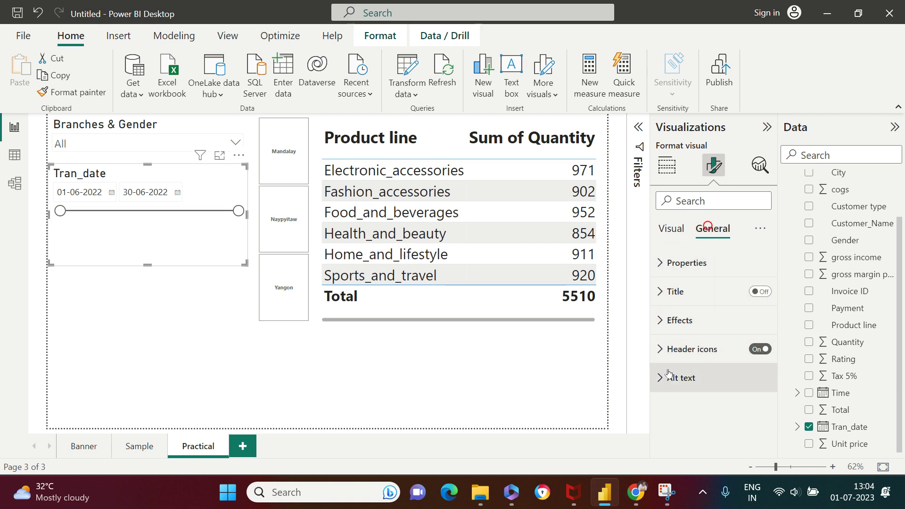
left_click(657, 314)
scroll(724, 367, "down", 3)
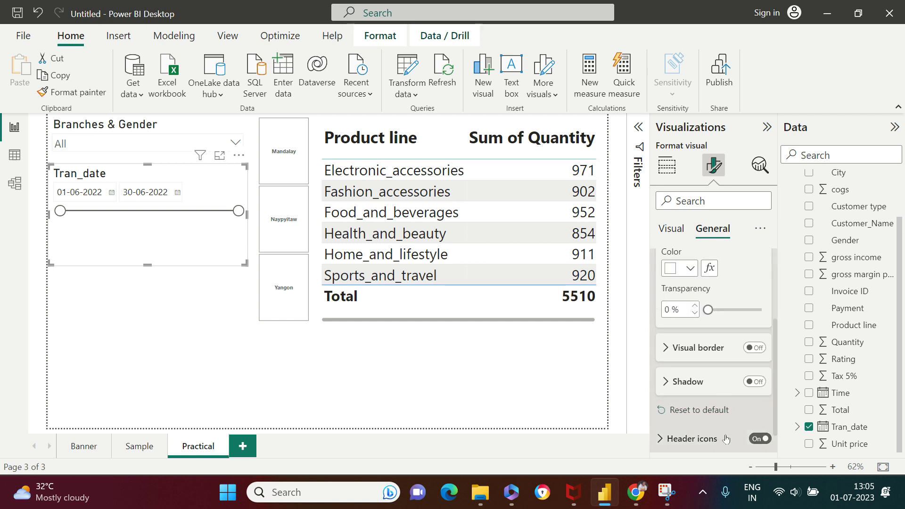
scroll(704, 387, "down", 2)
scroll(704, 388, "up", 5)
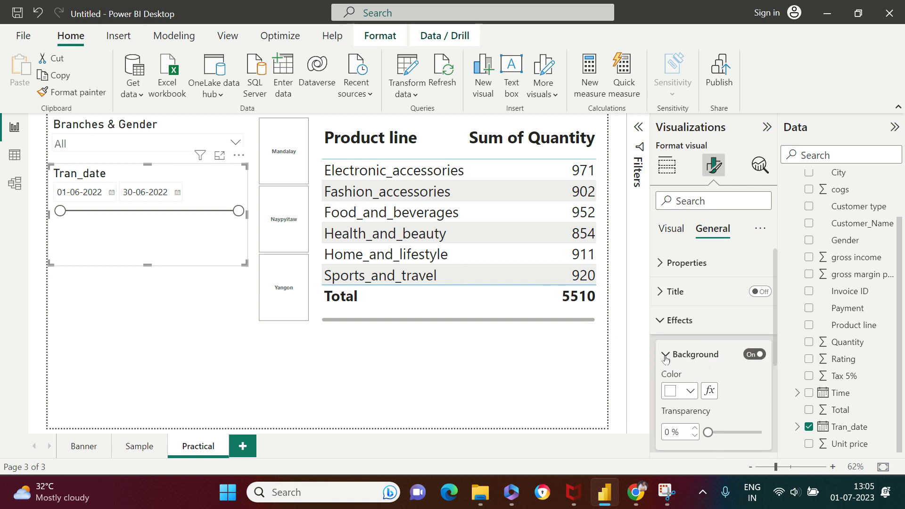
left_click(665, 355)
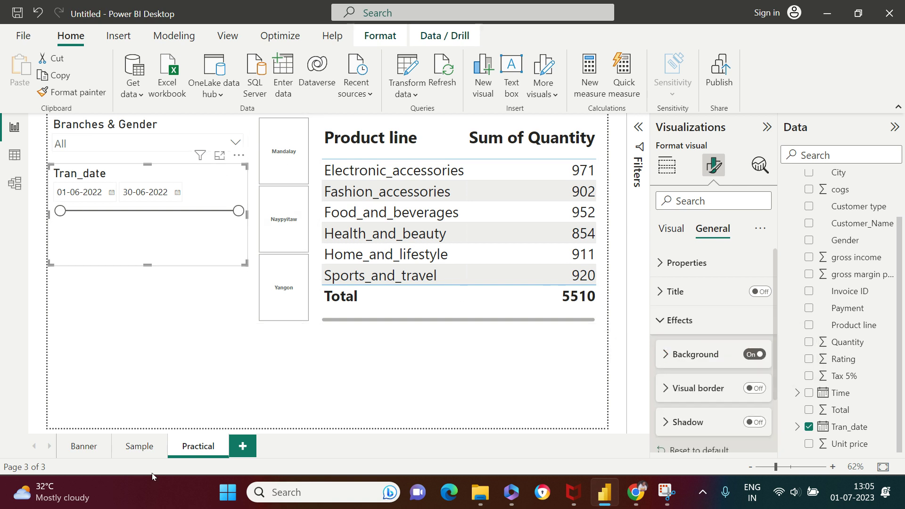
left_click(141, 449)
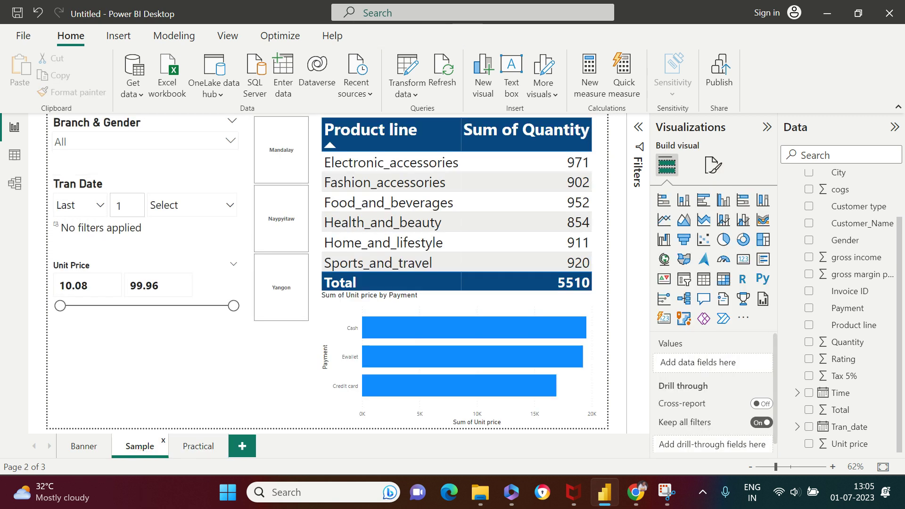
left_click(179, 449)
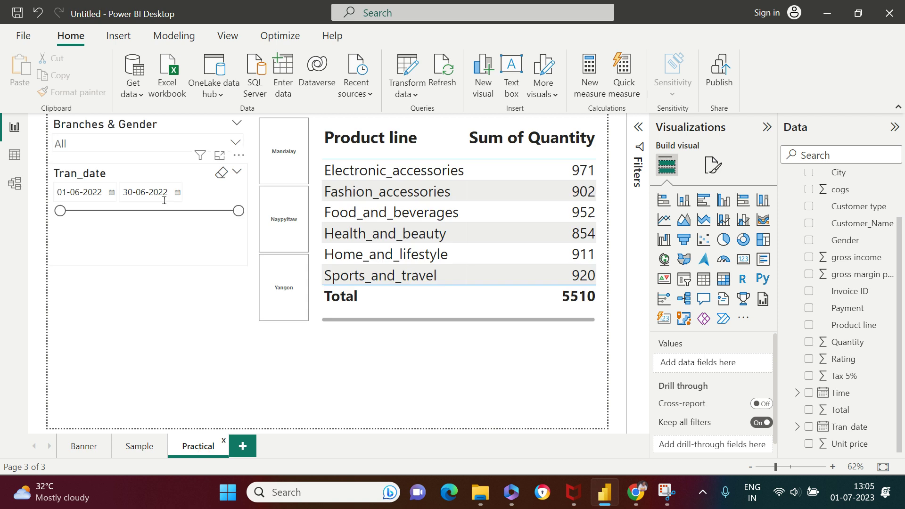
Change the Tran_date slicer's style from Between to Relative Date.
left_click(184, 246)
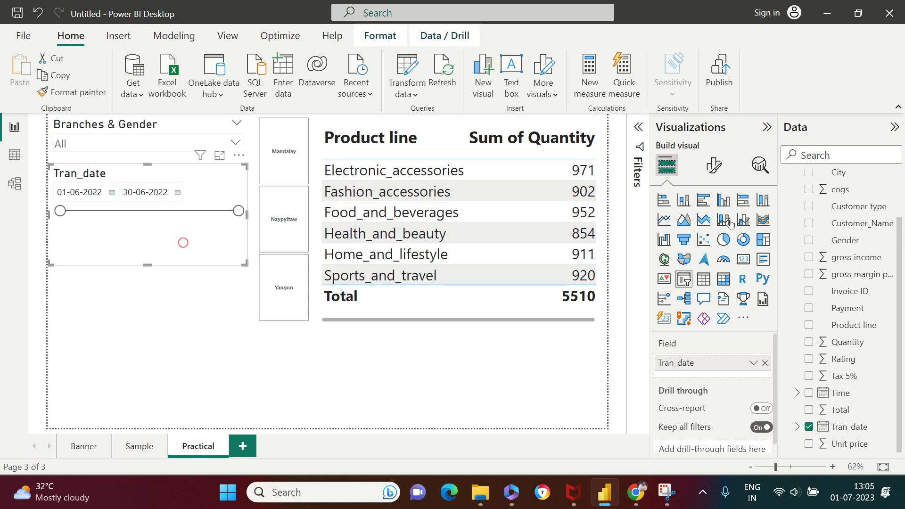
left_click(713, 166)
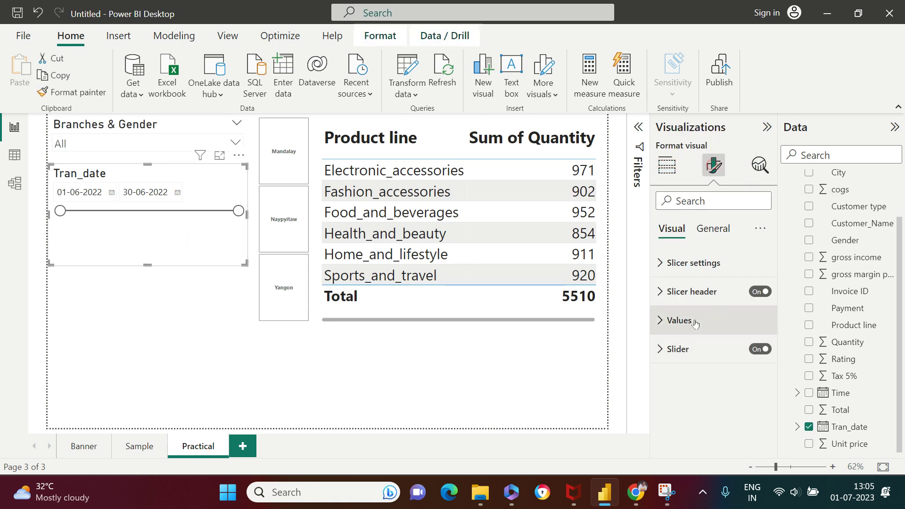
left_click(668, 273)
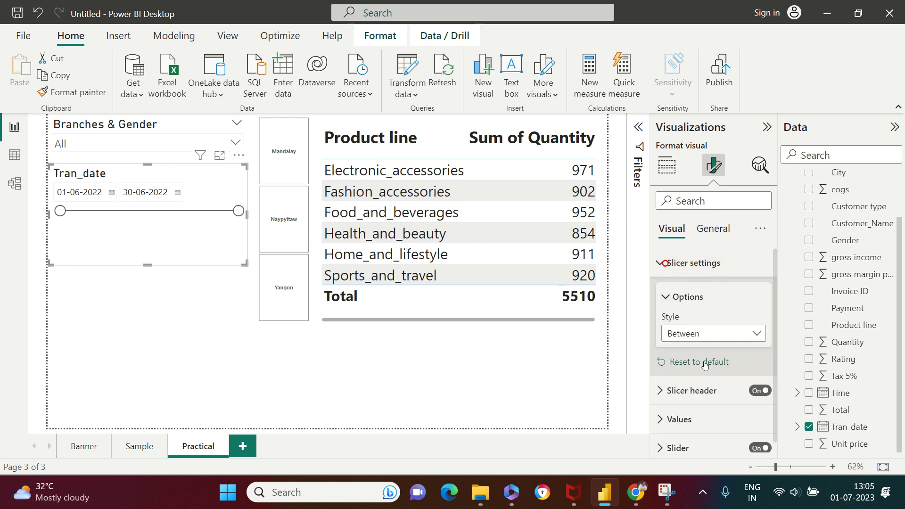
left_click(702, 335)
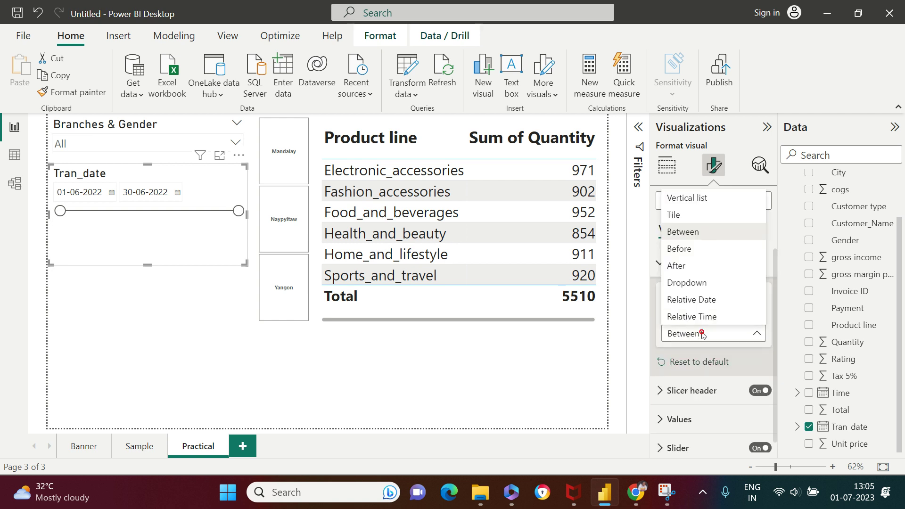
left_click(706, 300)
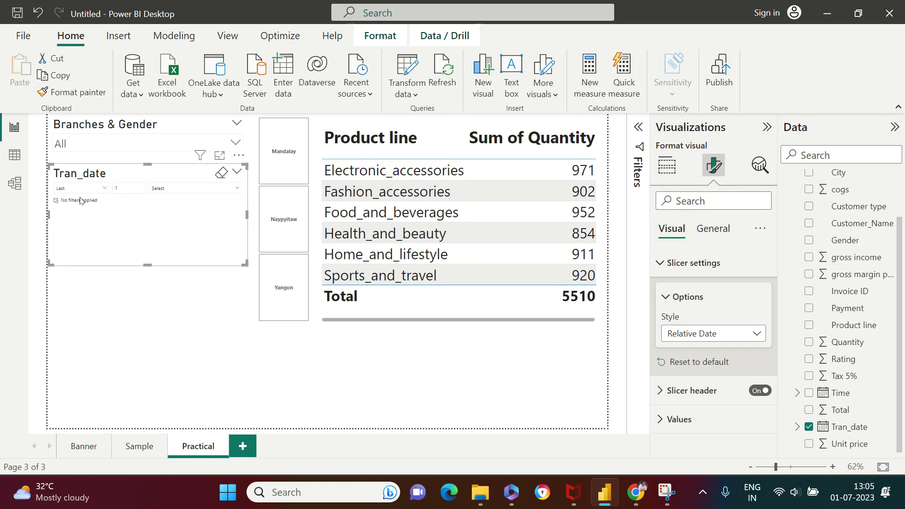
Set the font size of the Tran_date slicer's values to 22.
left_click(662, 263)
left_click(660, 321)
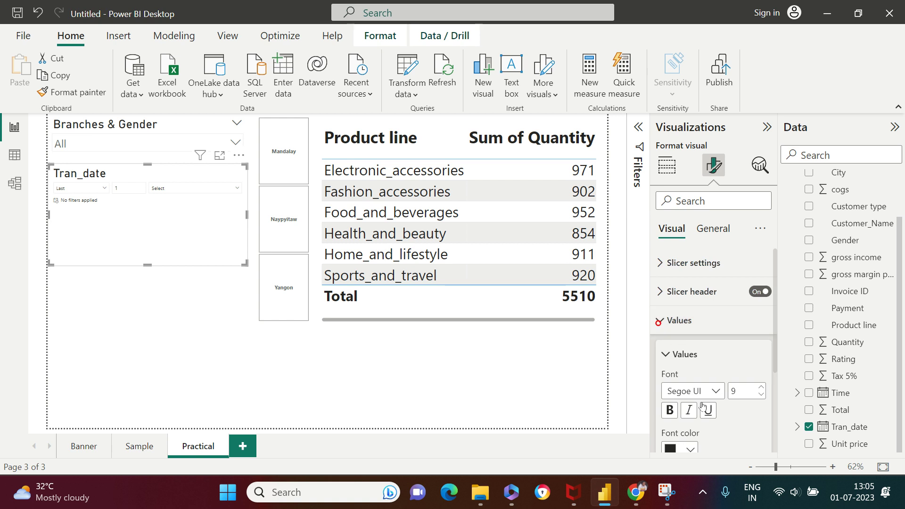
left_click(762, 388)
left_click(762, 388)
left_click(762, 388)
left_click(762, 388)
left_click(762, 388)
left_click(762, 388)
left_click(761, 388)
left_click(762, 388)
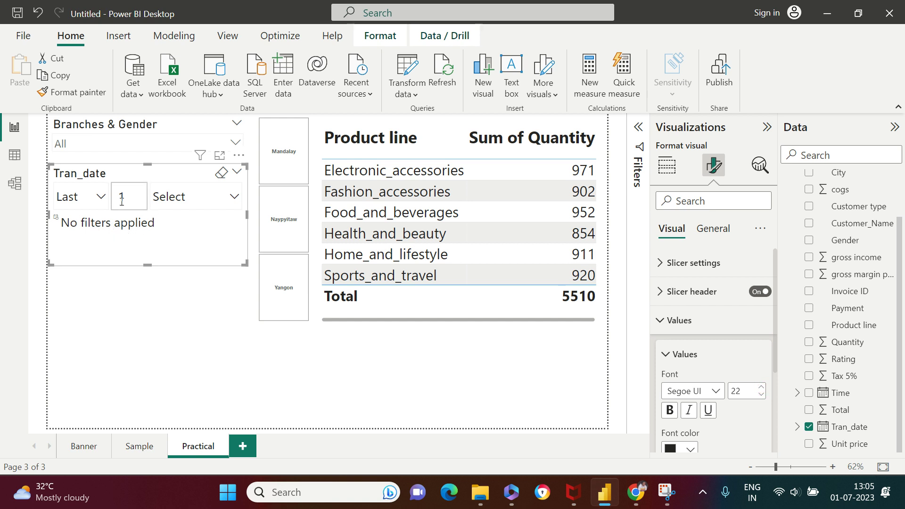
Try filtering Tran_date to the last 1 Weeks, and clear the selection.
left_click(230, 198)
left_click(184, 252)
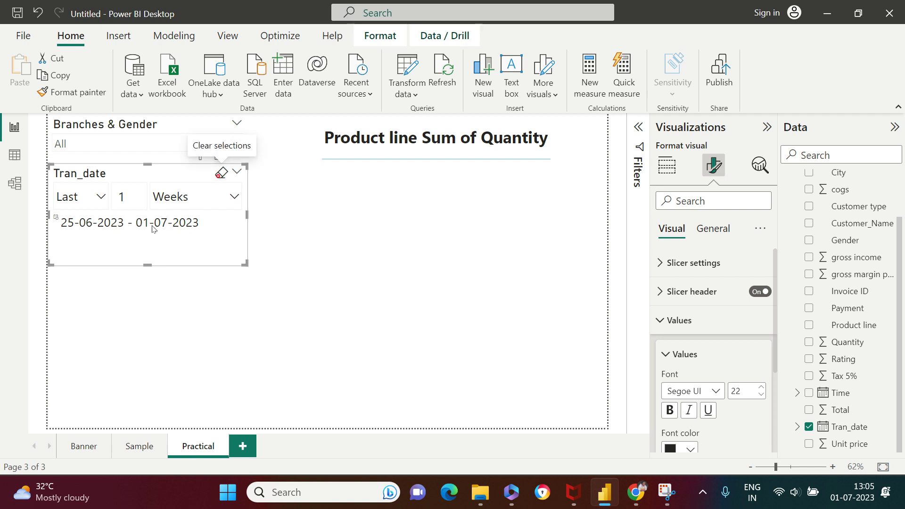
left_click(221, 174)
Turn off Include today for the Tran_date slicer, and test the last 1 Weeks (Calendar) period before clearing it.
scroll(772, 423, "down", 3)
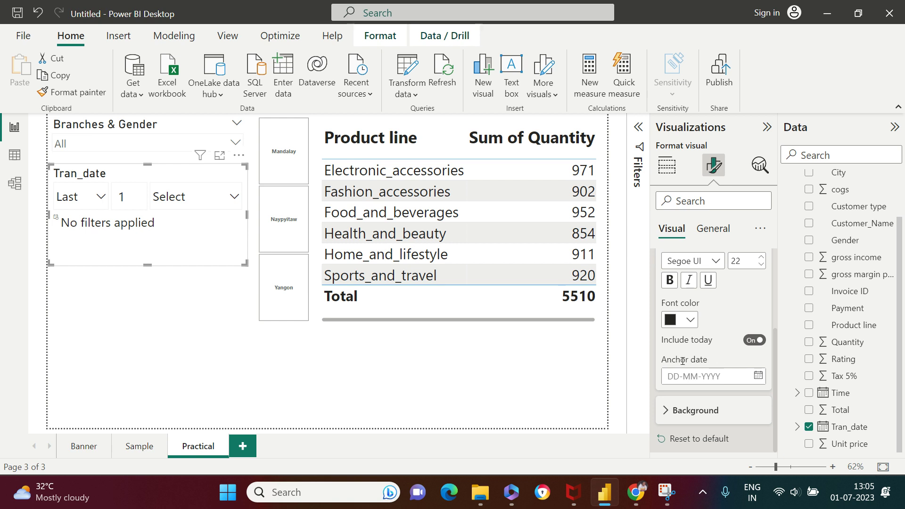
left_click(754, 341)
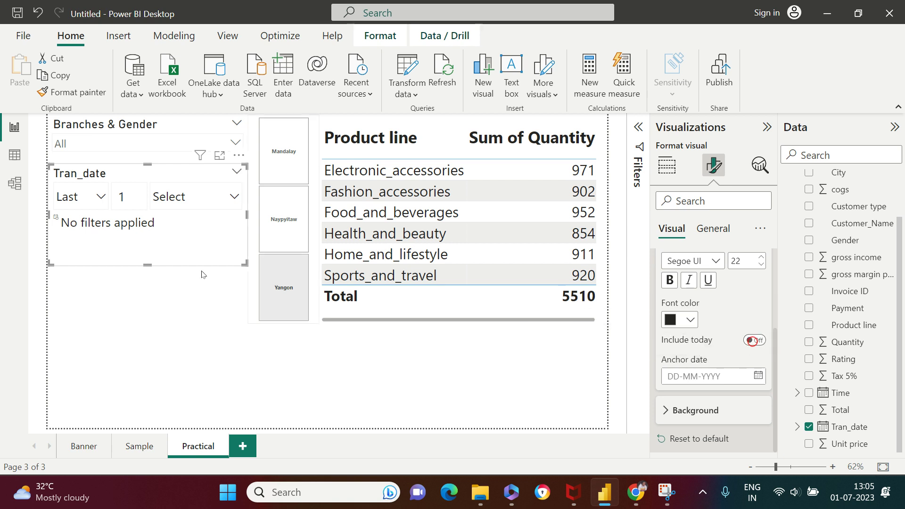
left_click(234, 197)
left_click(164, 265)
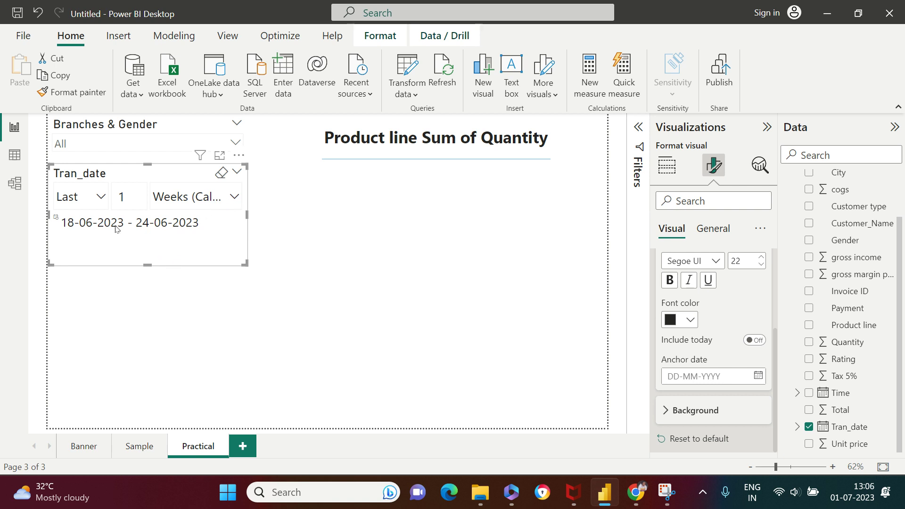
left_click(221, 173)
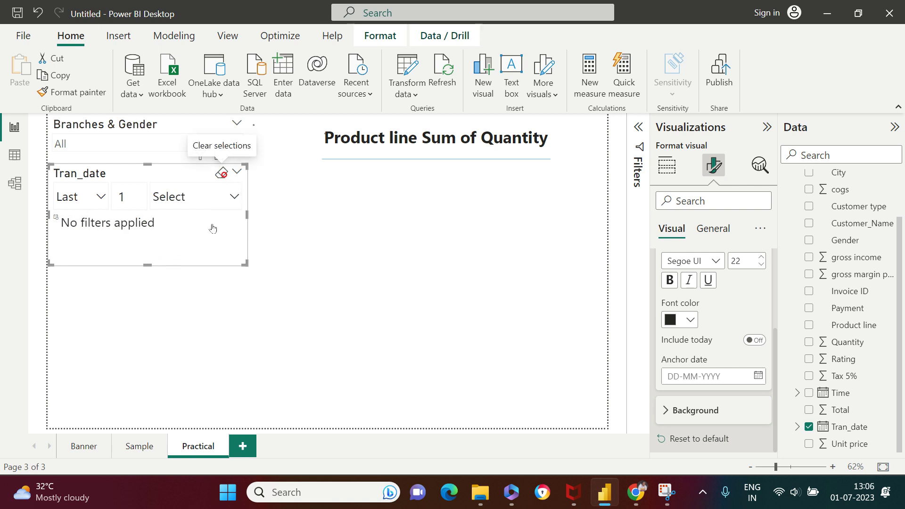
Set the Tran_date slicer's anchor date to 15-06-2022.
left_click(759, 377)
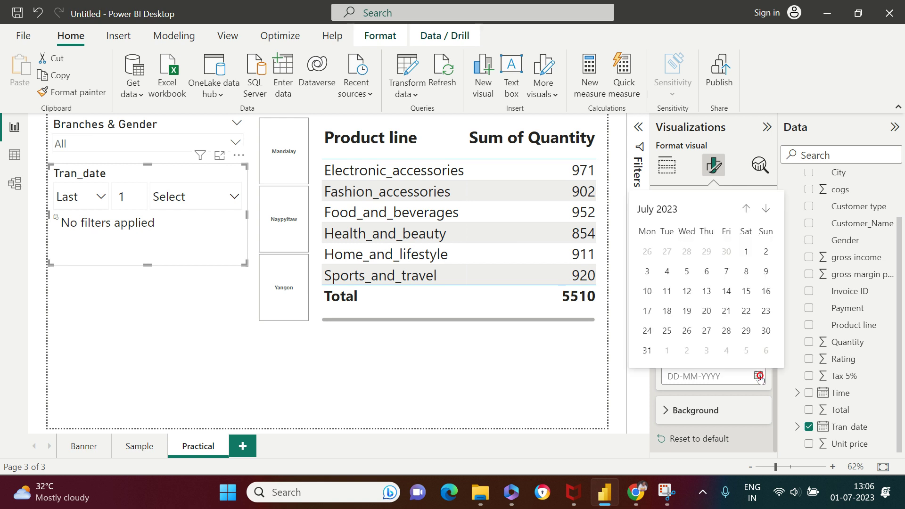
left_click(663, 213)
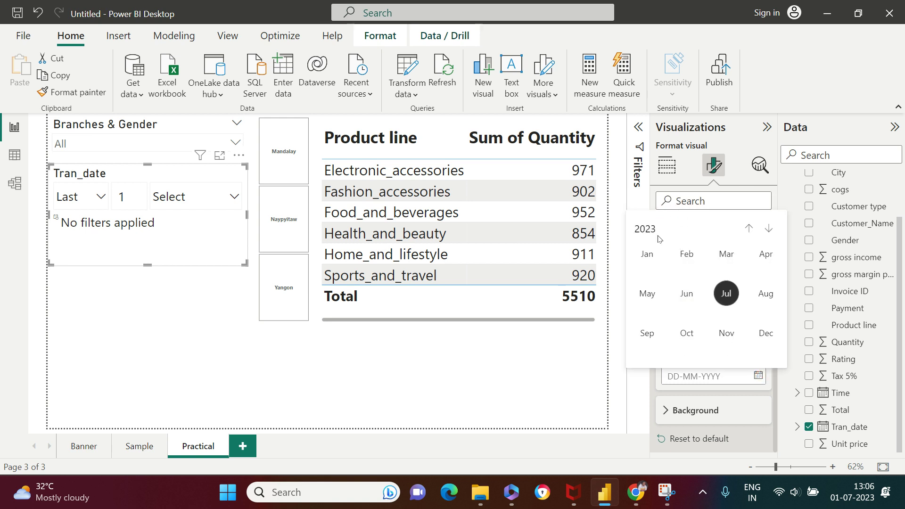
left_click(745, 230)
left_click(687, 293)
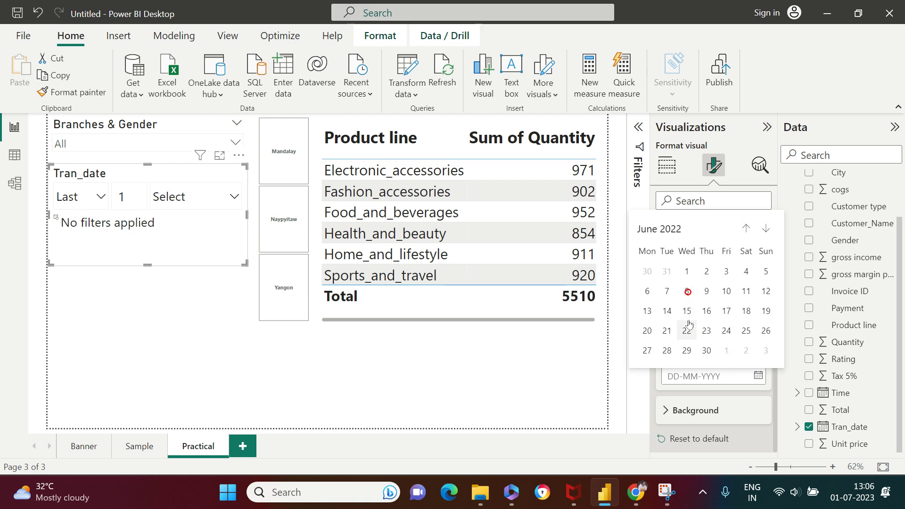
left_click(688, 311)
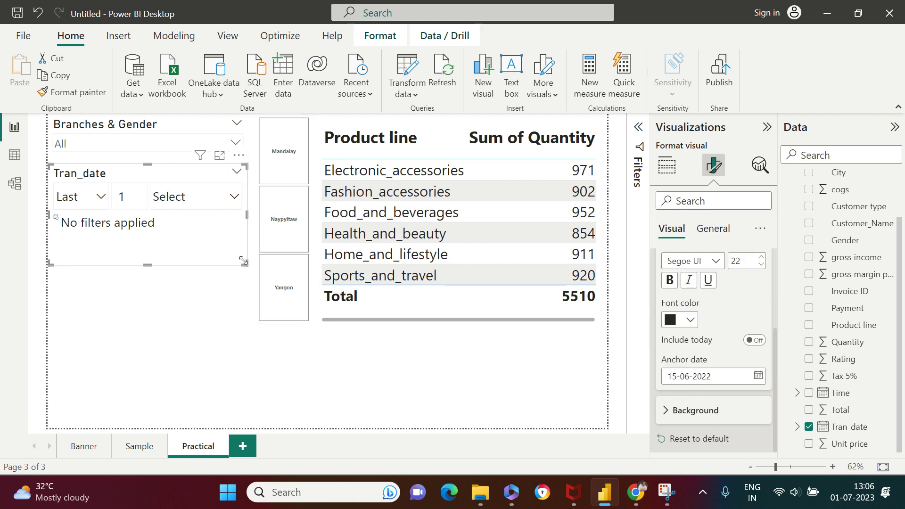
Filter Tran_date to the last 1 Weeks, and change the period to the last 1 Months.
left_click(235, 198)
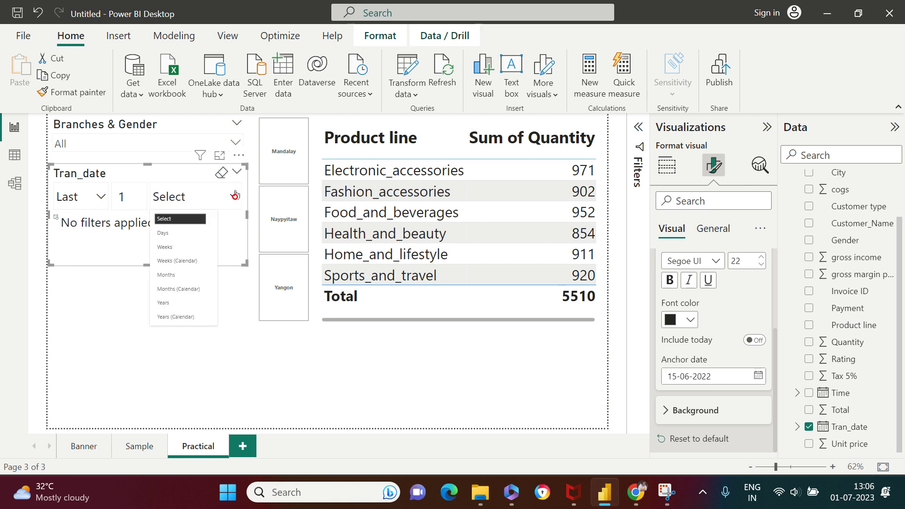
left_click(174, 247)
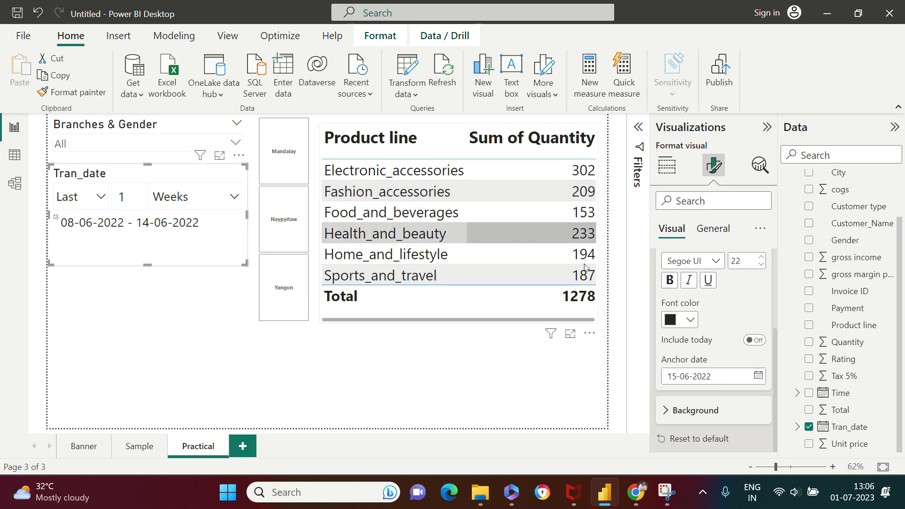
left_click(238, 193)
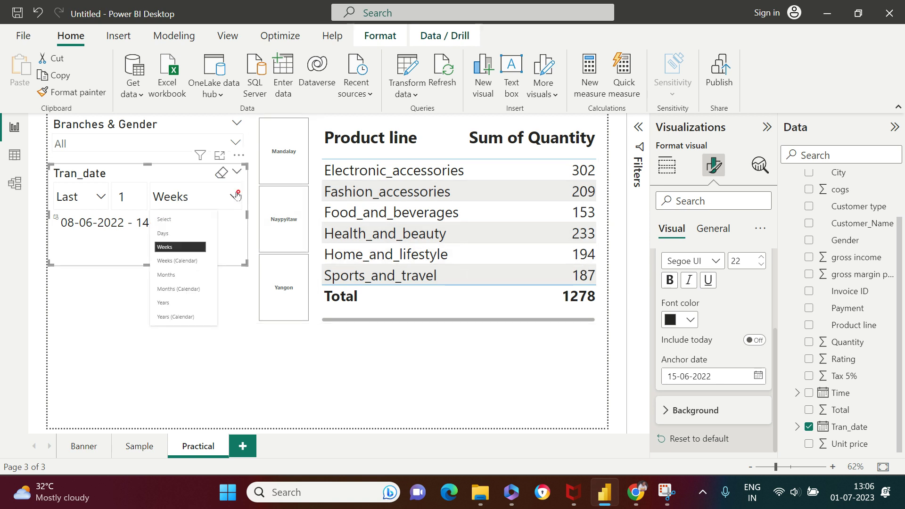
left_click(179, 274)
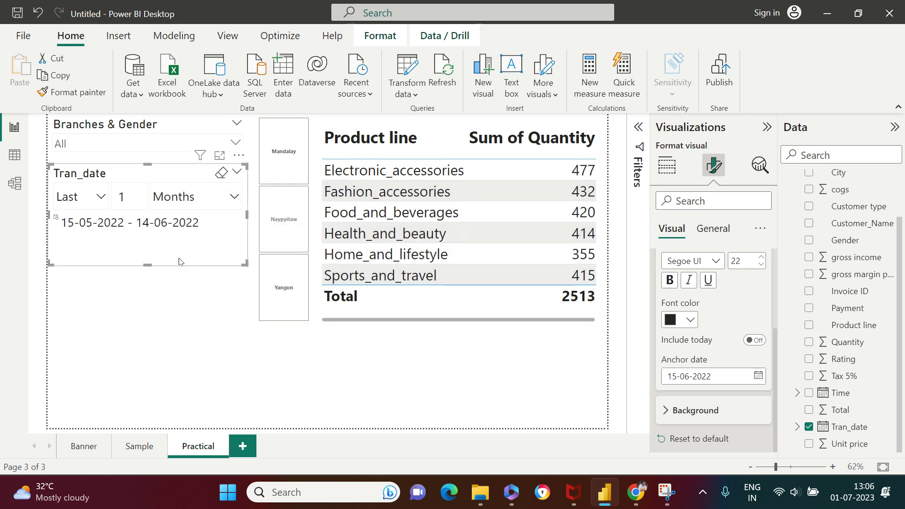
left_click(158, 289)
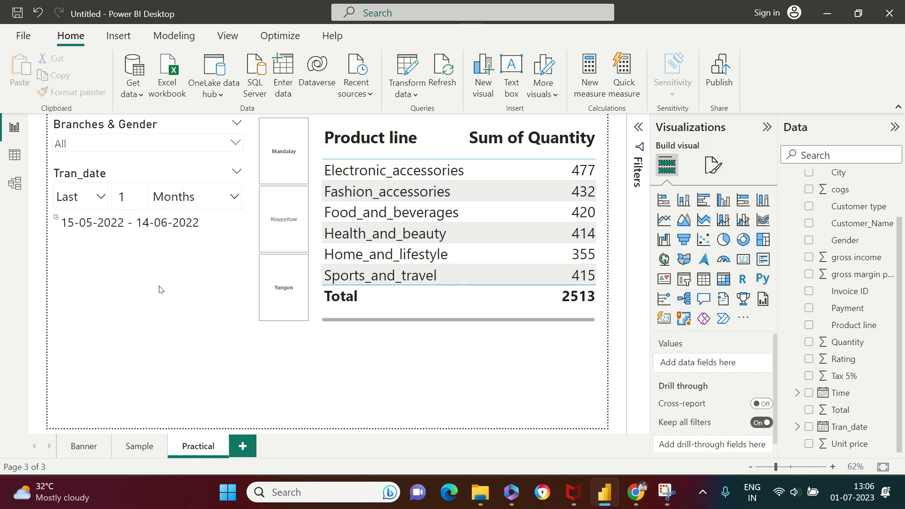
Shorten the Tran_date slicer to fit its contents and place a copy of it directly beneath.
left_click(203, 239)
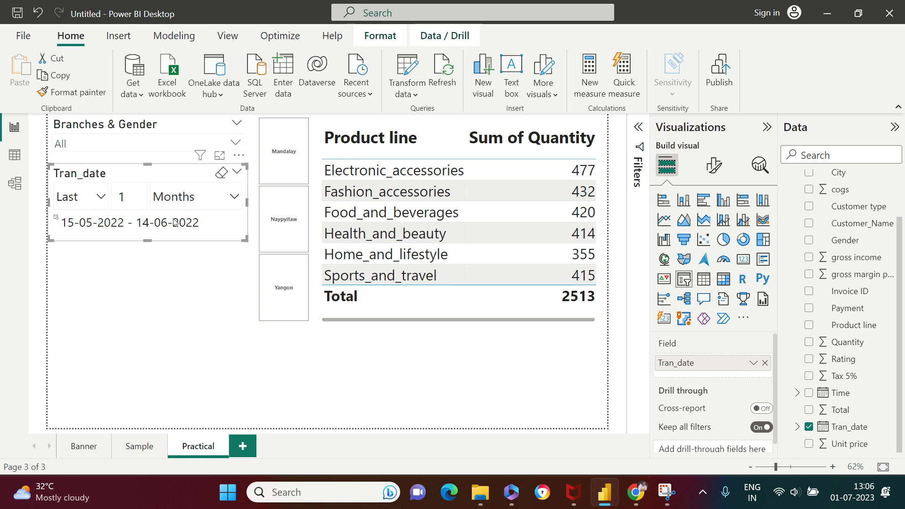
left_click(200, 239)
key("ctrl+c")
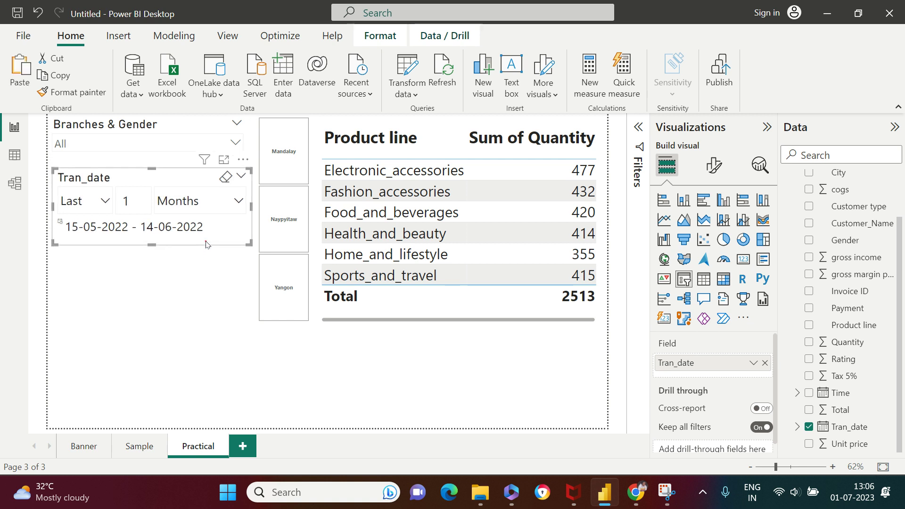
key("ctrl+v")
left_click_drag(206, 241, 206, 318)
left_click(198, 352)
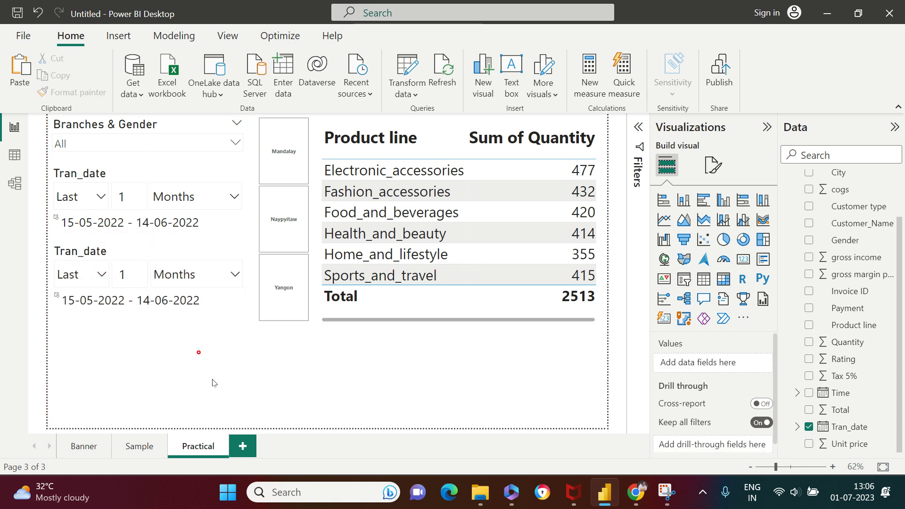
Replace the Tran_date field in the copied slicer with Unit price.
left_click(135, 254)
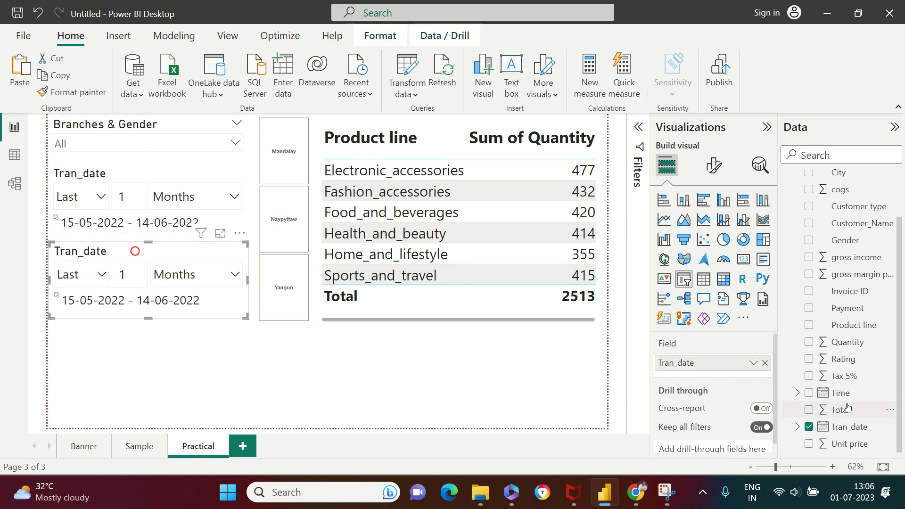
left_click(765, 365)
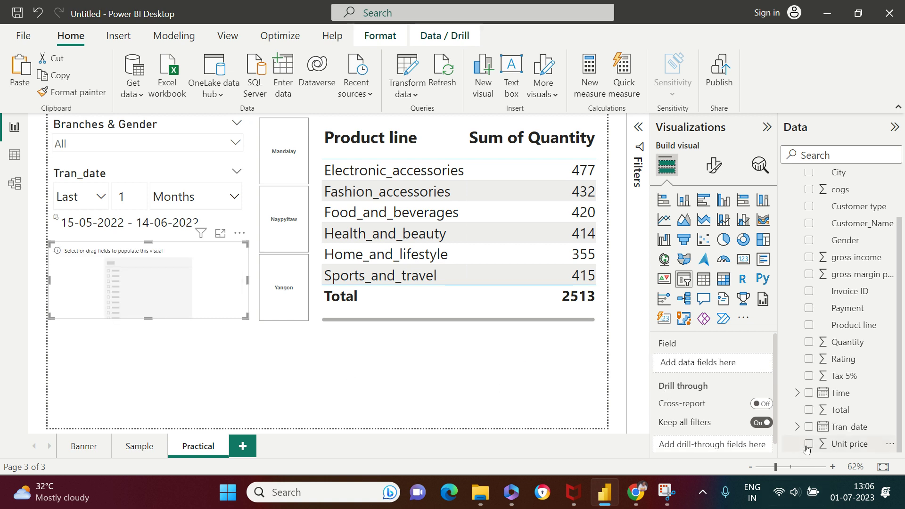
left_click_drag(851, 446, 712, 370)
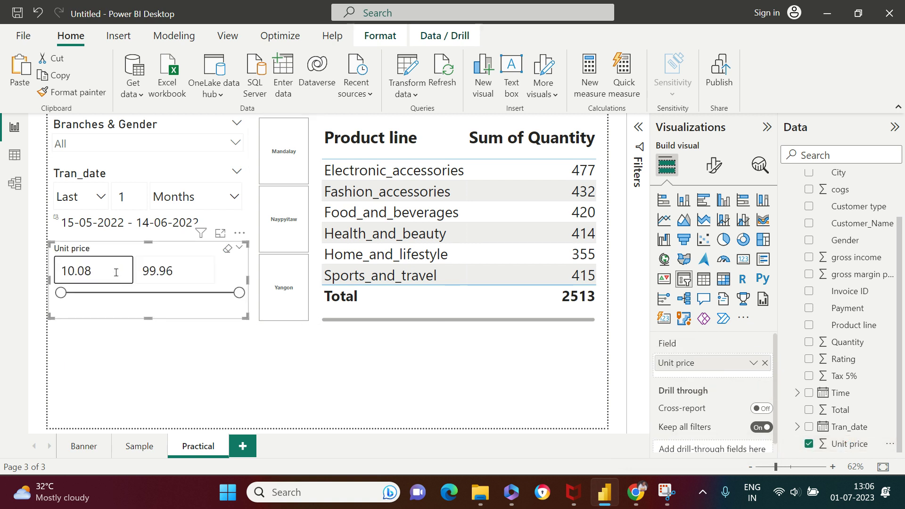
Apply the Tran_date slicer's formatting to the Unit price slicer with the Format painter, and make the Unit price slicer taller.
left_click(159, 172)
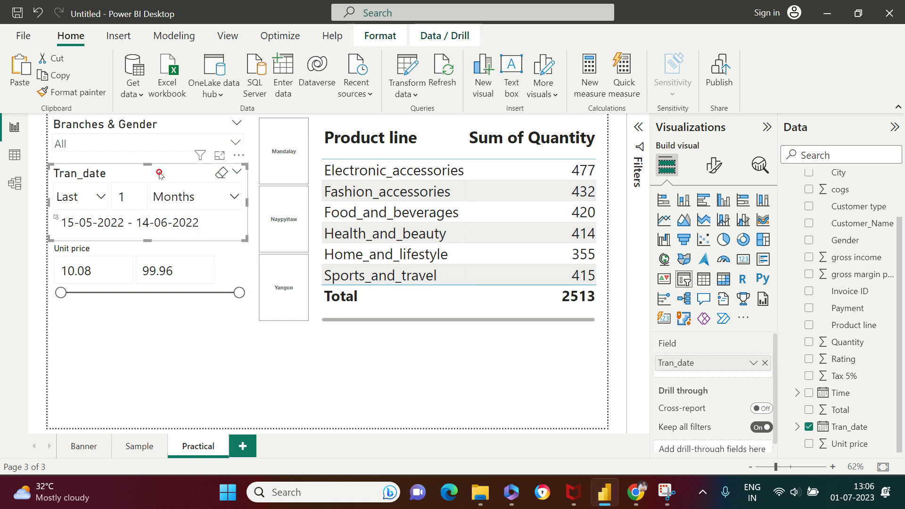
left_click(97, 93)
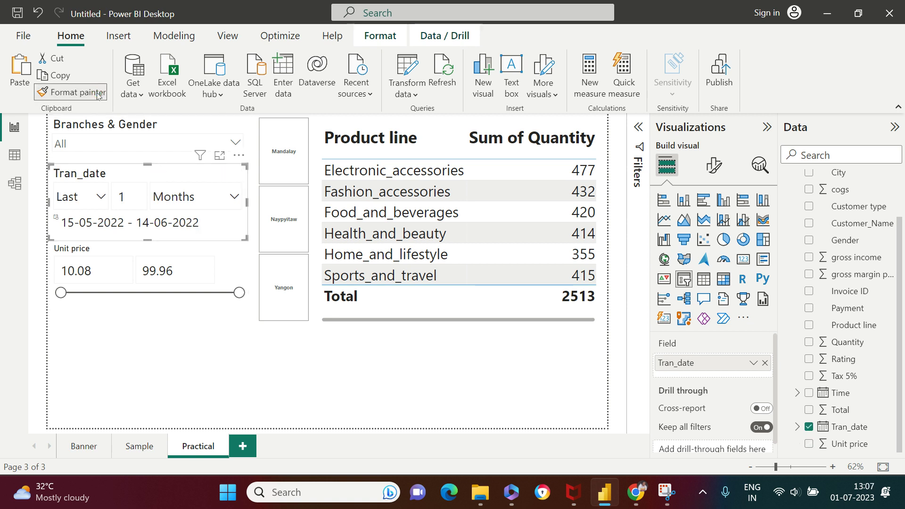
left_click(97, 248)
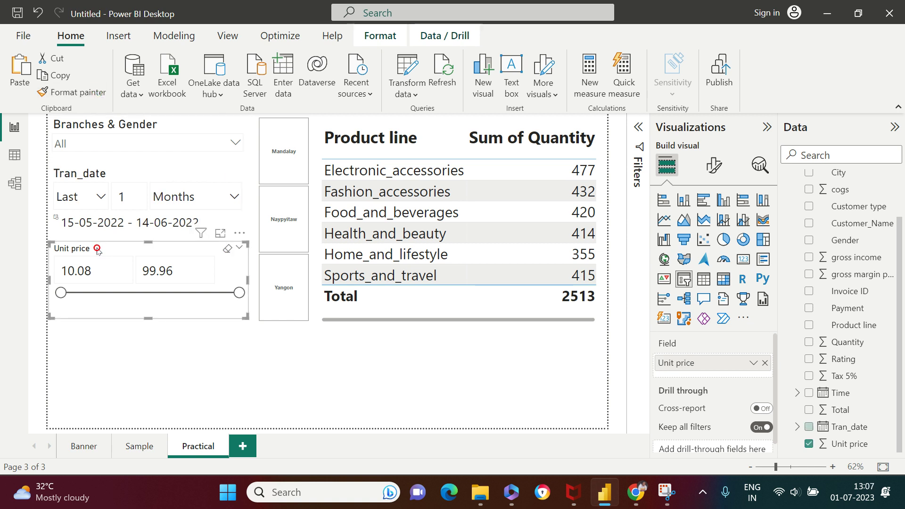
left_click_drag(146, 319, 152, 348)
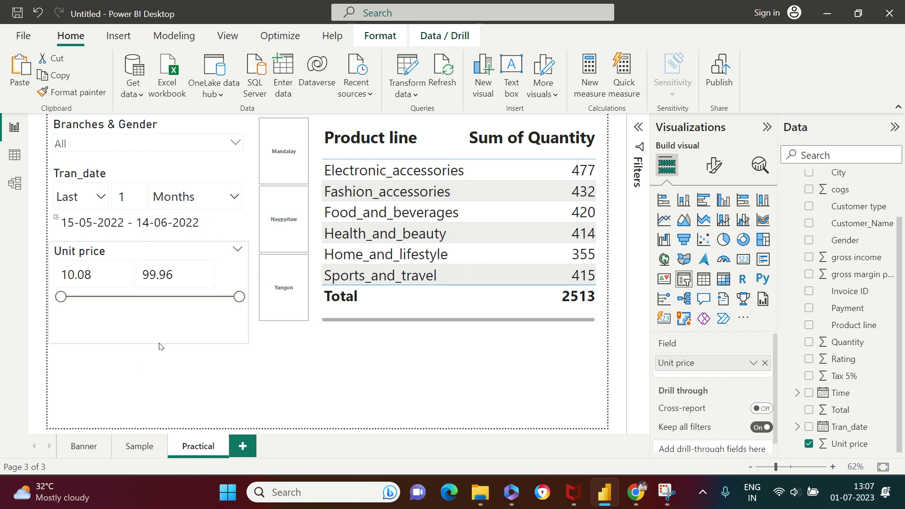
Narrow the Unit price slicer's range to 36.07 through 66.13, keeping the slicer at its full width.
left_click(157, 321)
left_click_drag(239, 297, 172, 297)
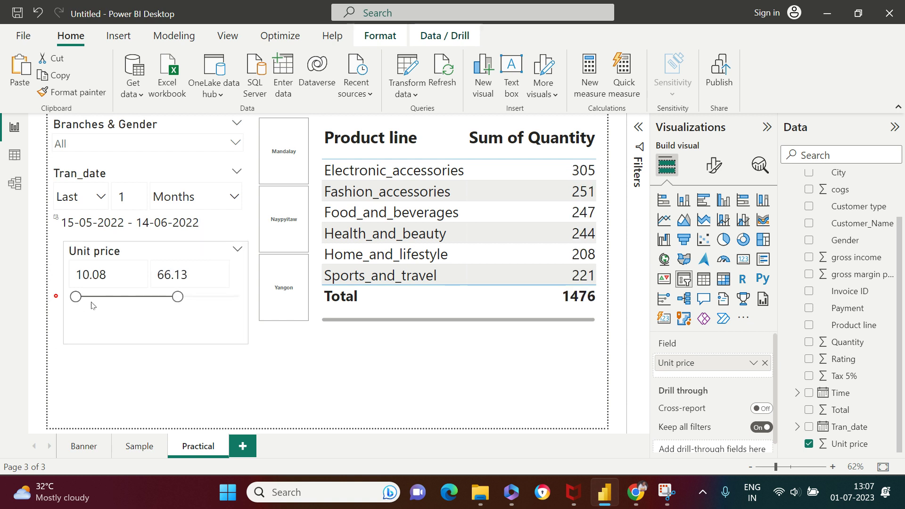
left_click(68, 306)
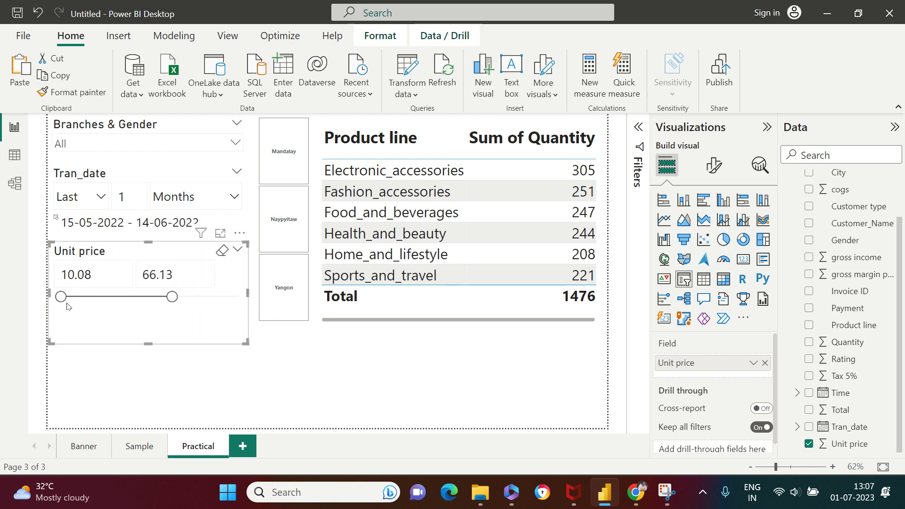
left_click_drag(64, 302, 112, 298)
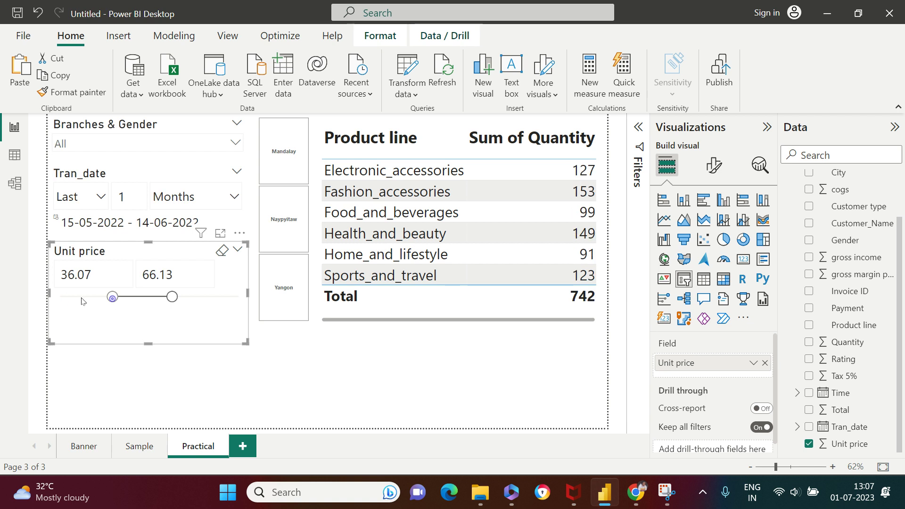
Lower the Unit price slicer's minimum value to 10.08.
key("Left")
key("Left")
key("Left")
key("Left")
key("Left")
key("Left")
key("Left")
key("Left")
key("Left")
key("Left")
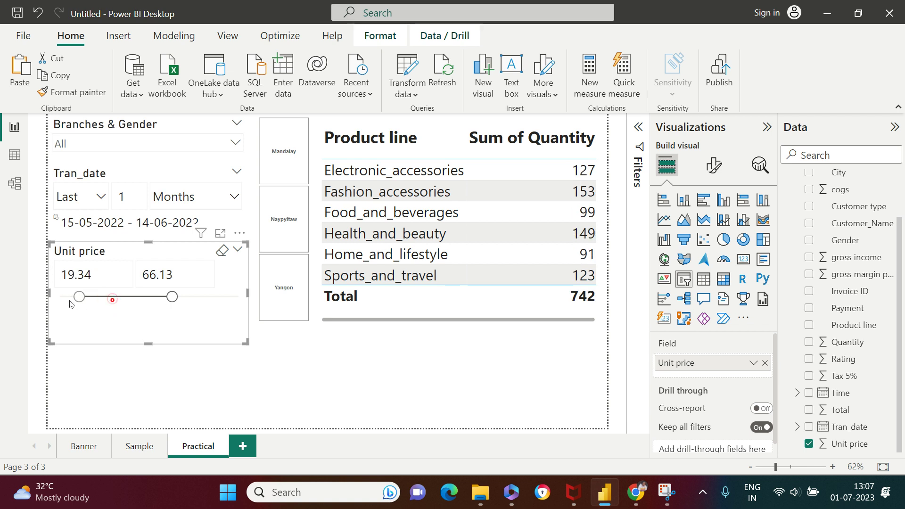
Change the Unit price slicer's style from a range to Less than or equal to in its slicer settings.
left_click(714, 165)
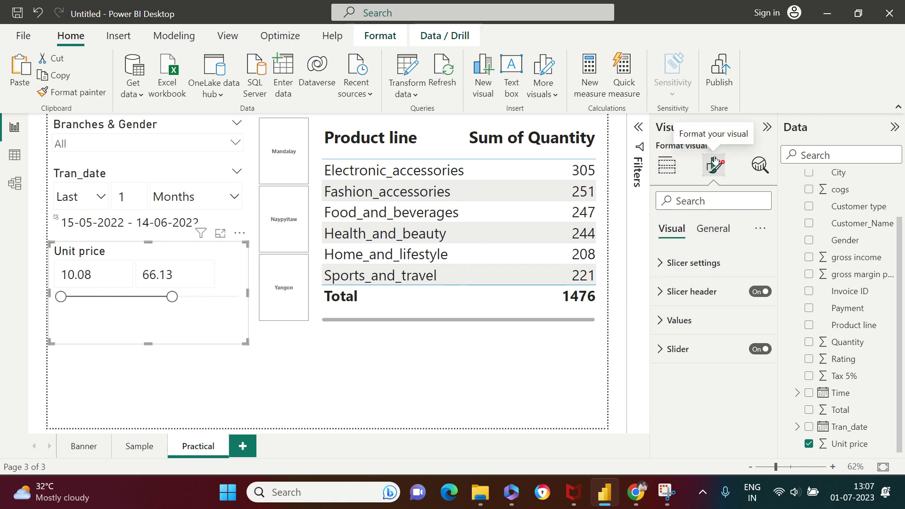
left_click(661, 266)
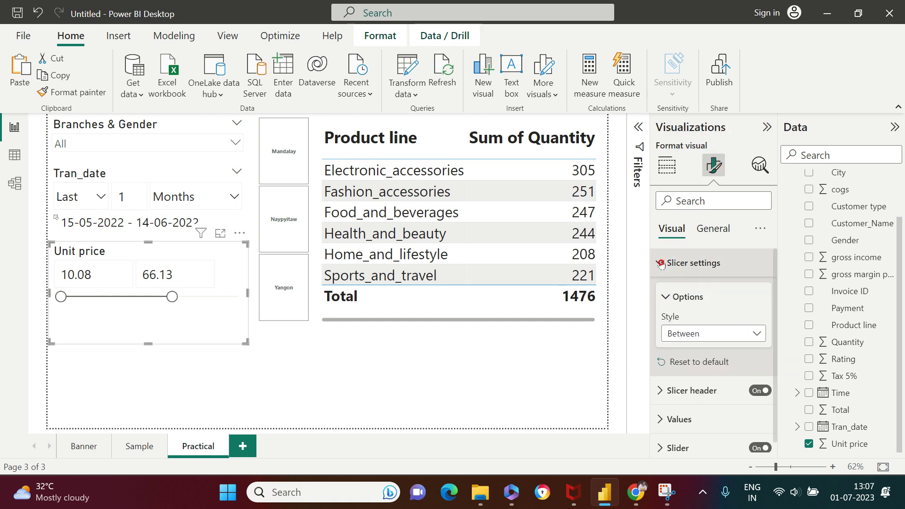
left_click(753, 335)
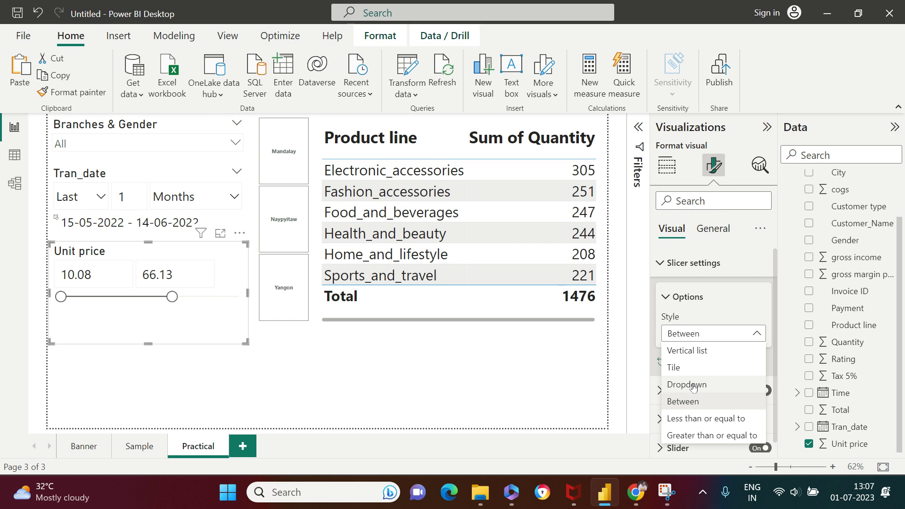
left_click(706, 419)
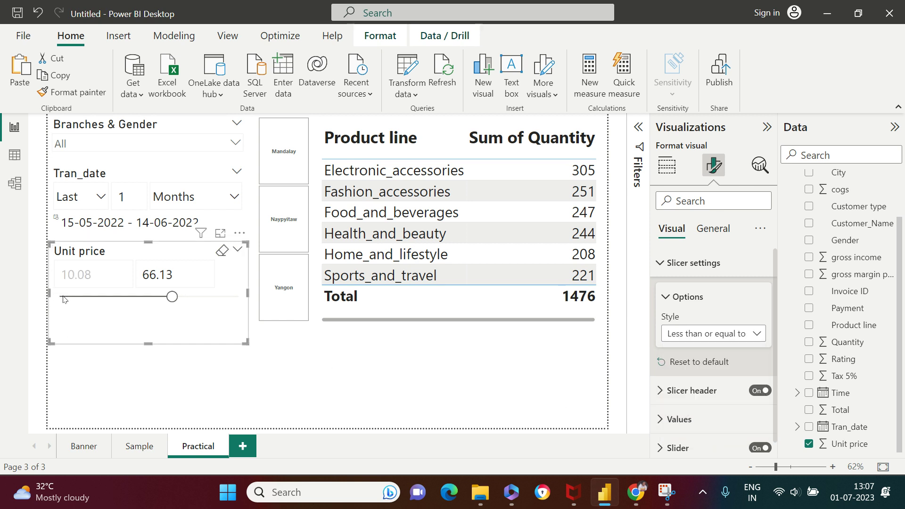
Raise the Unit price slicer's upper limit to 99.96.
left_click(166, 277)
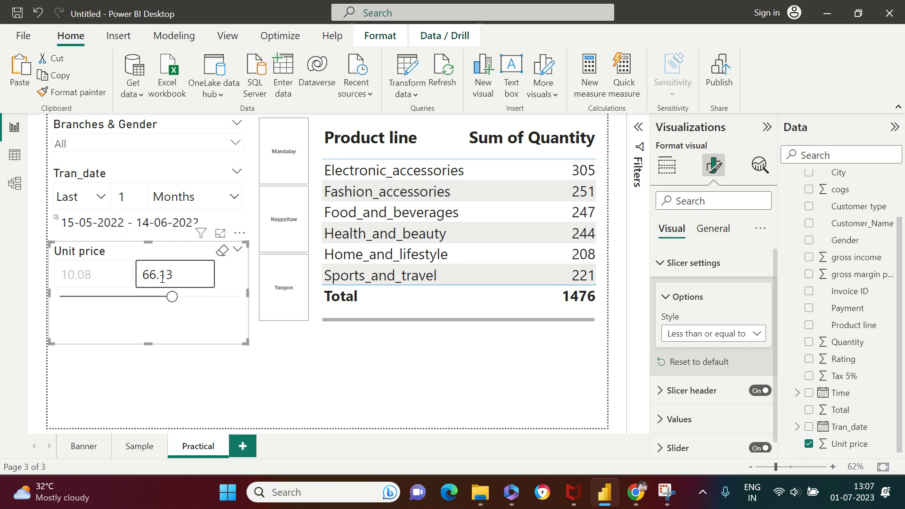
key("Return")
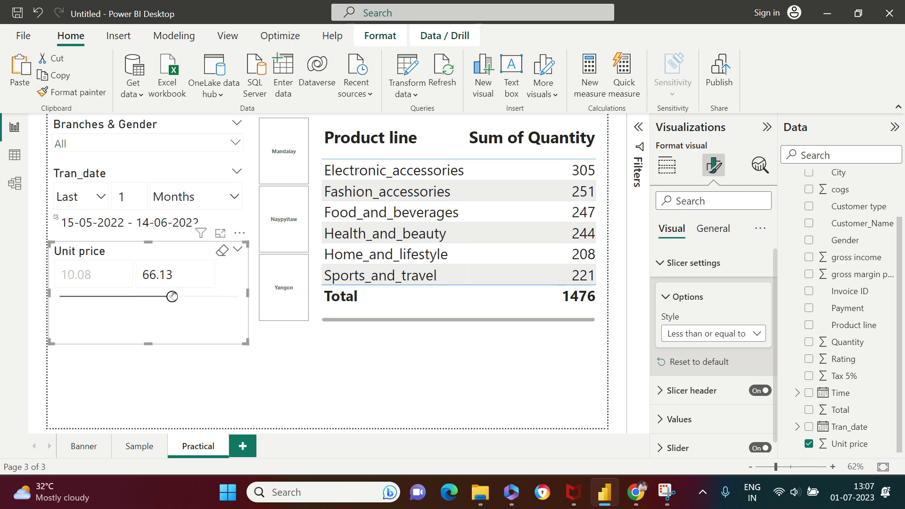
left_click_drag(172, 296, 239, 297)
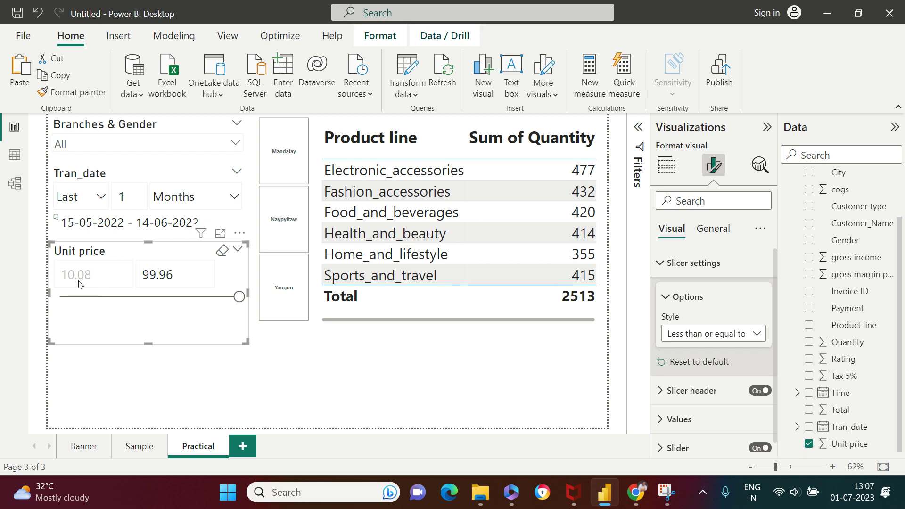
Switch the Unit price slicer's style to Greater than or equal to and set its lower limit to 16.49.
left_click(716, 335)
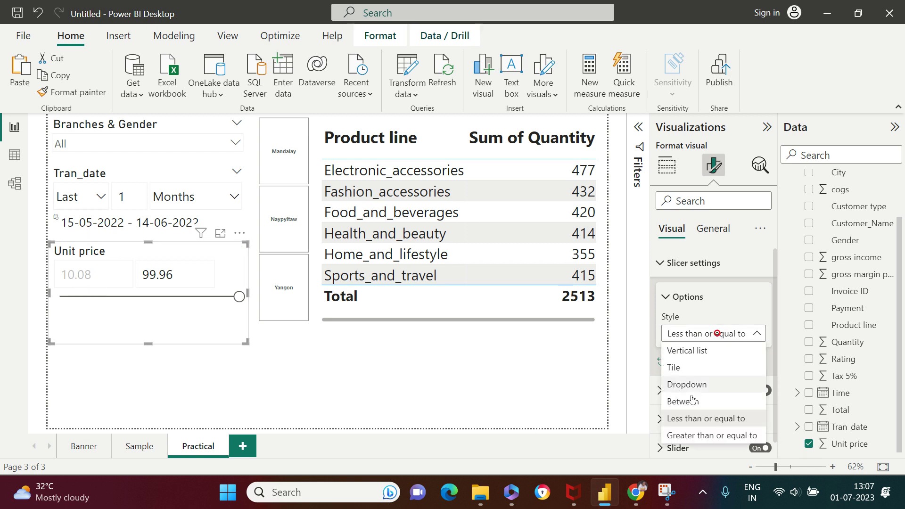
left_click(696, 425)
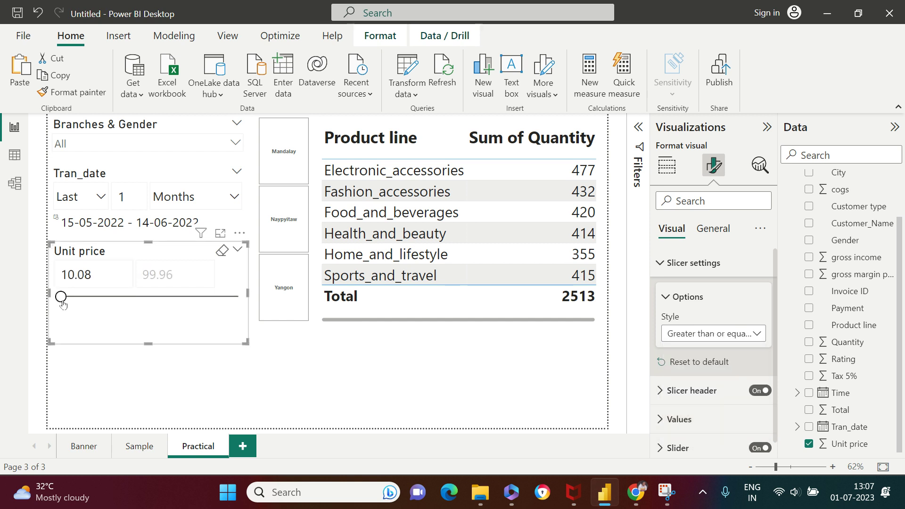
left_click_drag(61, 297, 178, 297)
left_click_drag(106, 301, 73, 297)
Shorten the Unit price slicer so it ends just below its slider, and deselect it.
left_click_drag(150, 345, 149, 312)
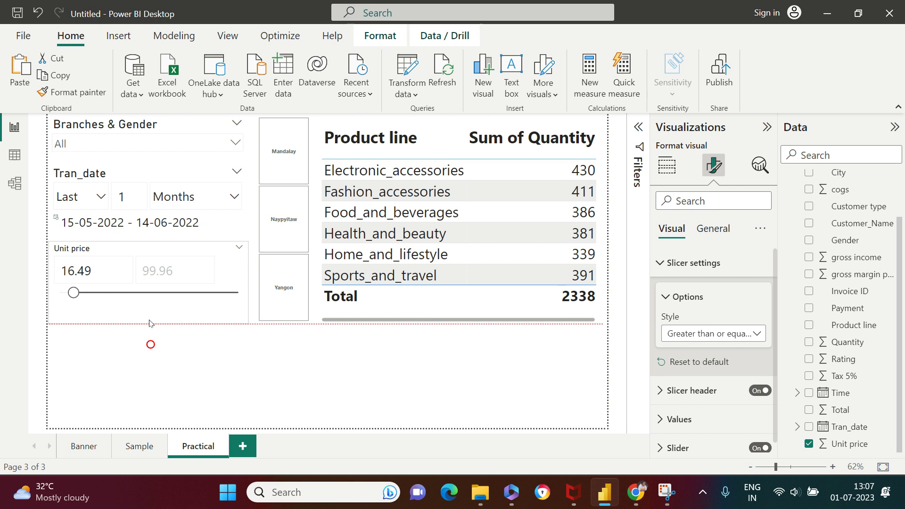
left_click(339, 360)
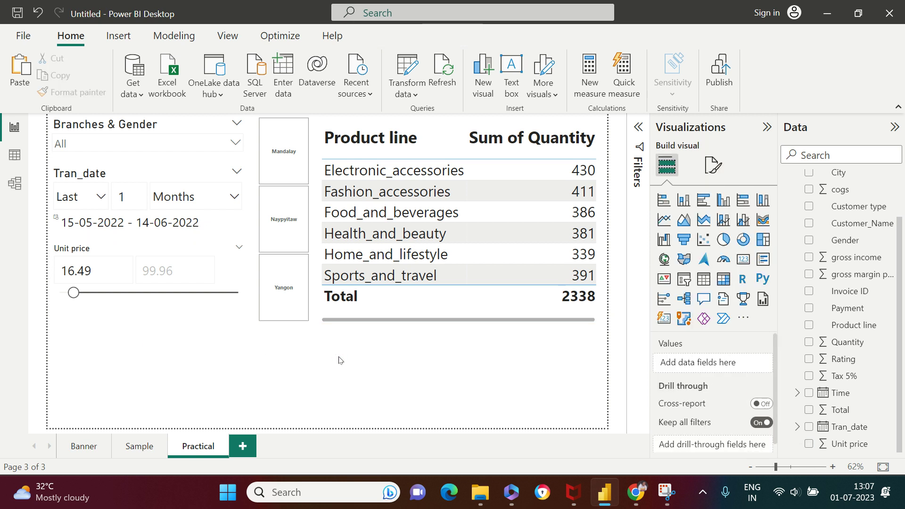